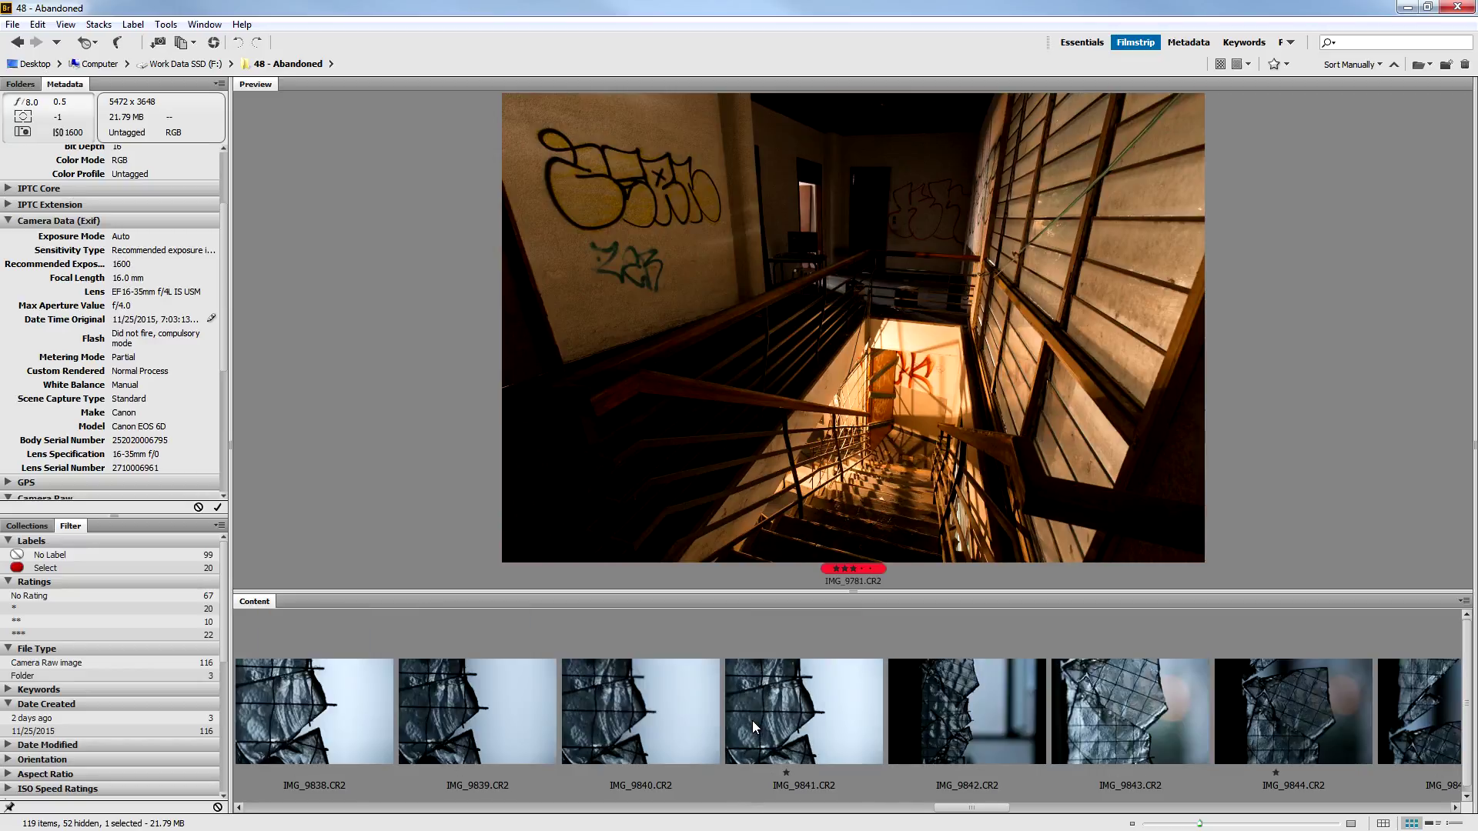
Filter the Abandoned folder to show only photos rated 3 or more stars.
{"action": "scroll", "coordinate": [722, 705], "scroll_direction": "down", "scroll_amount": 4}
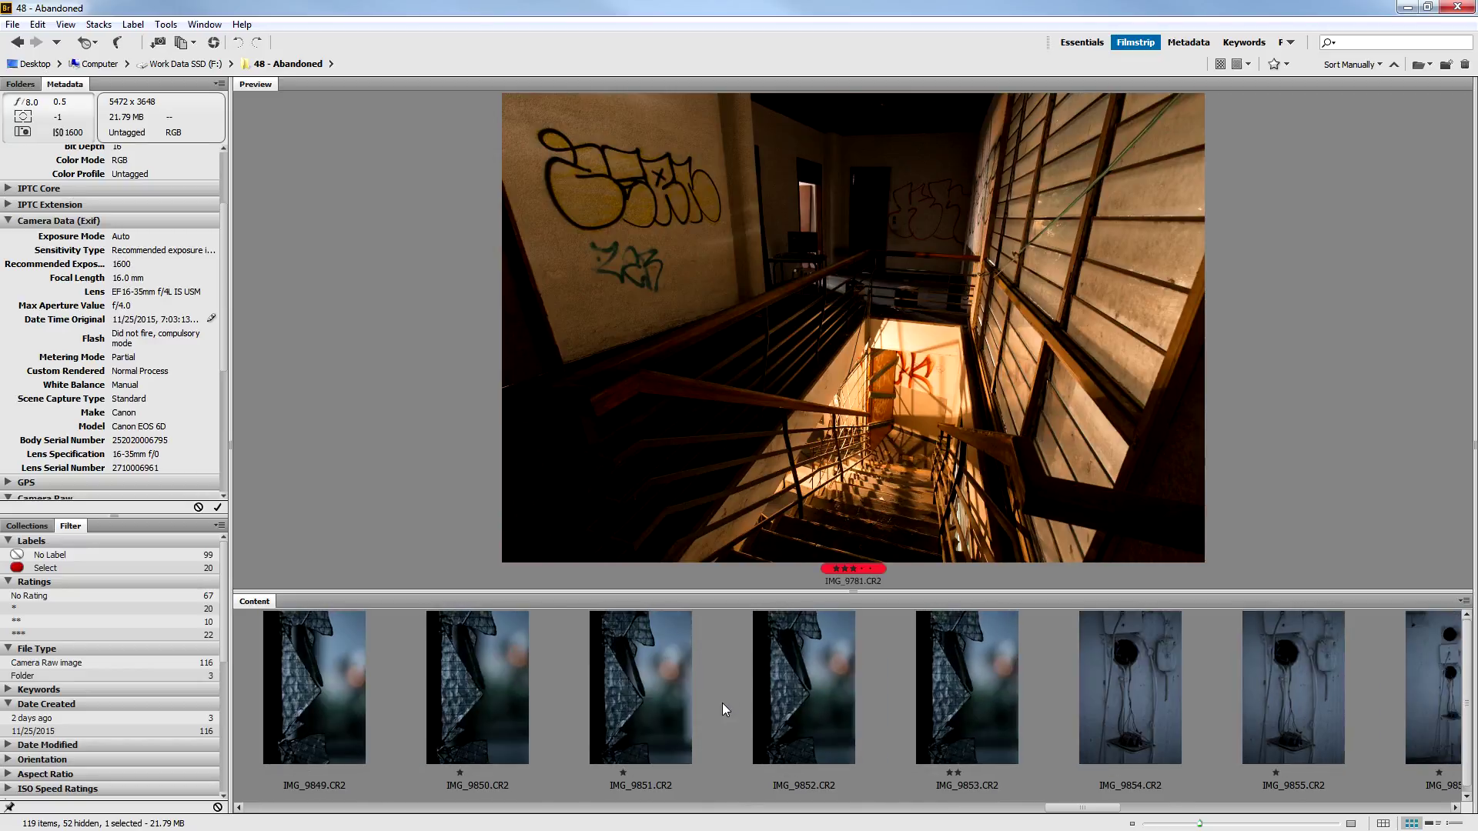
{"action": "left_click", "coordinate": [1276, 64]}
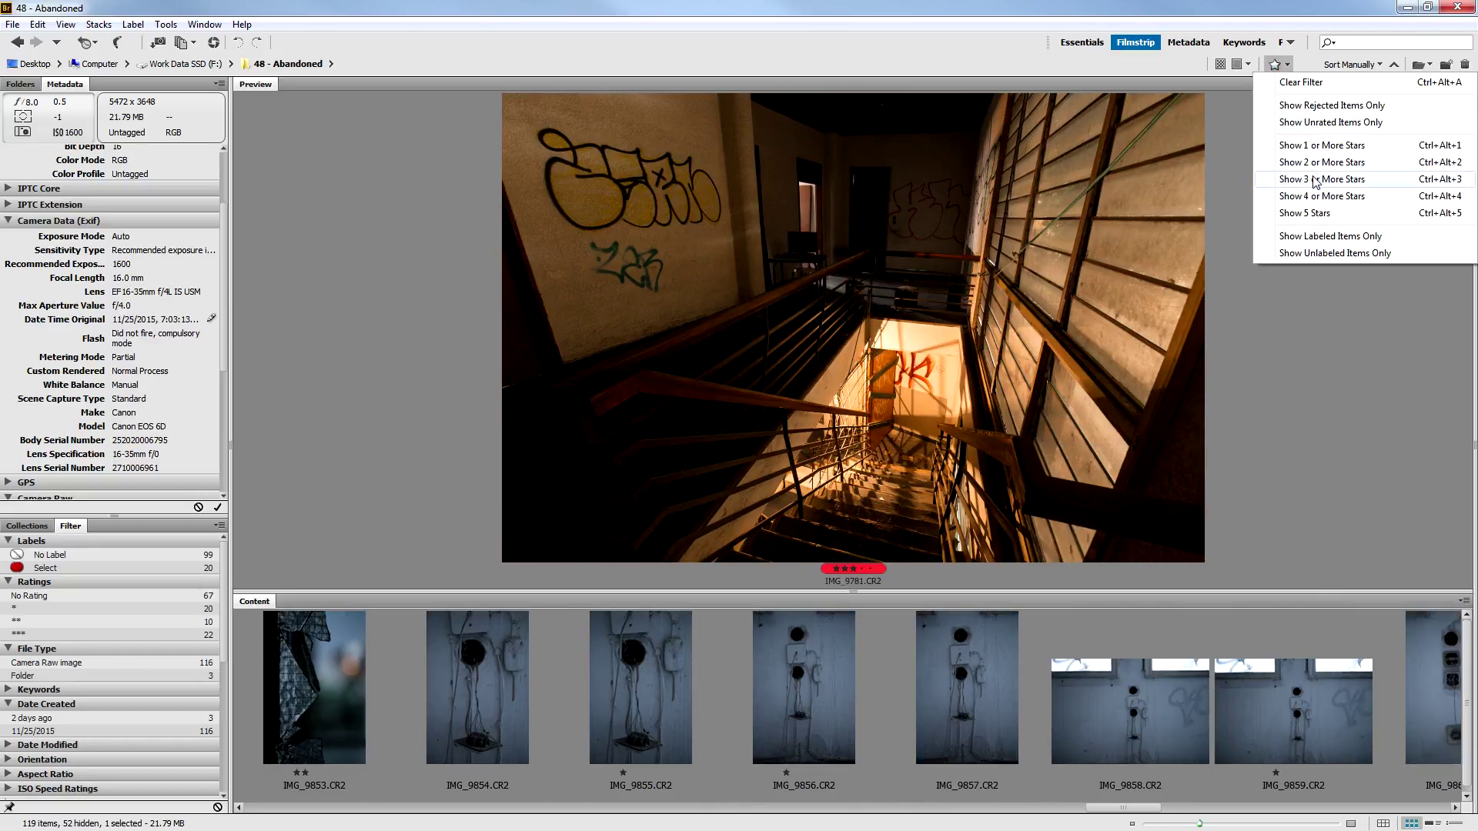
{"action": "left_click", "coordinate": [1309, 180]}
Open the four bracketed staircase exposures IMG_9823.CR2 to IMG_9826.CR2 together in Camera Raw.
{"action": "scroll", "coordinate": [518, 712], "scroll_direction": "down", "scroll_amount": 3}
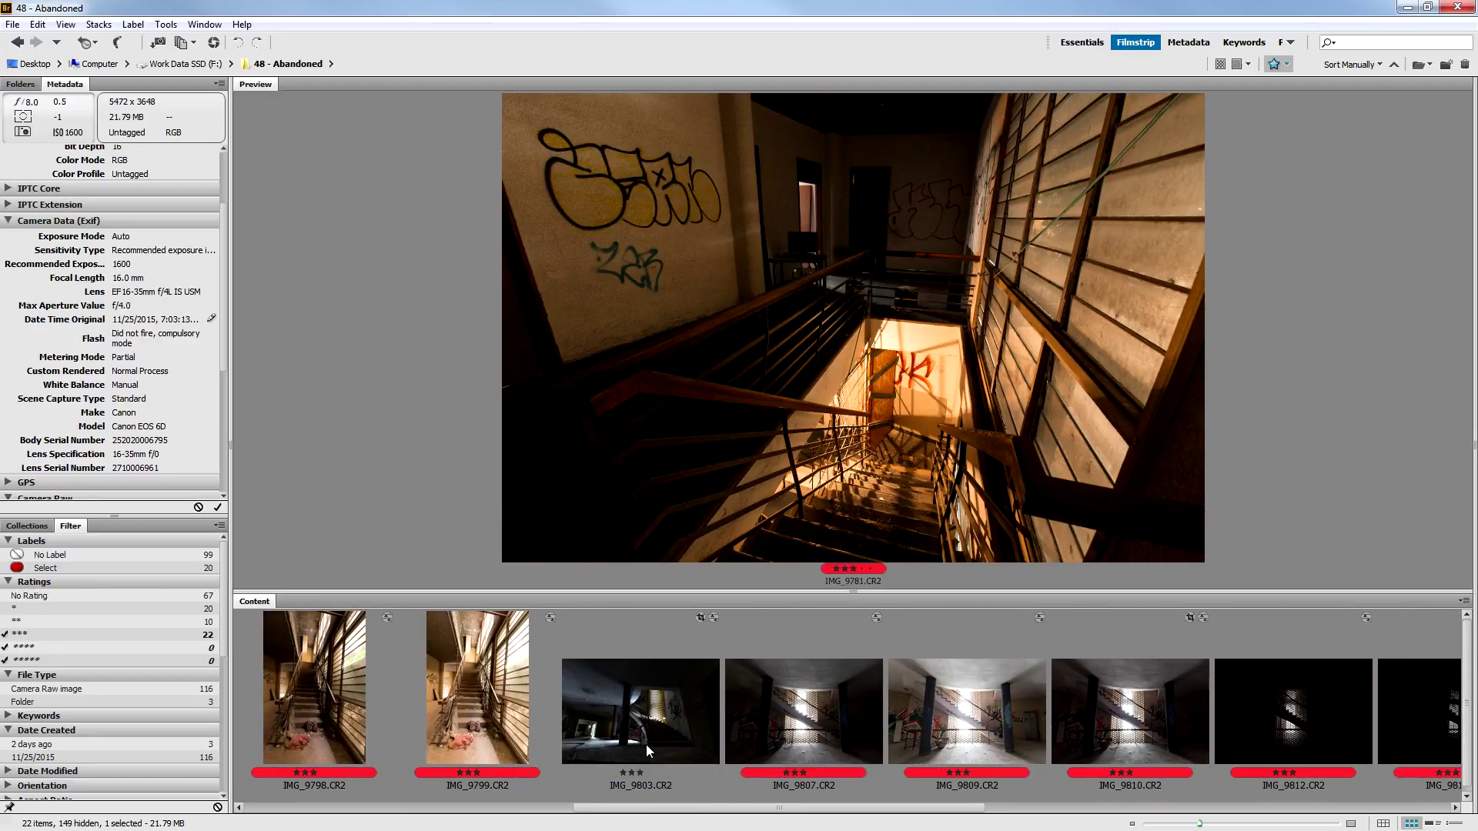
{"action": "scroll", "coordinate": [645, 745], "scroll_direction": "down", "scroll_amount": 4}
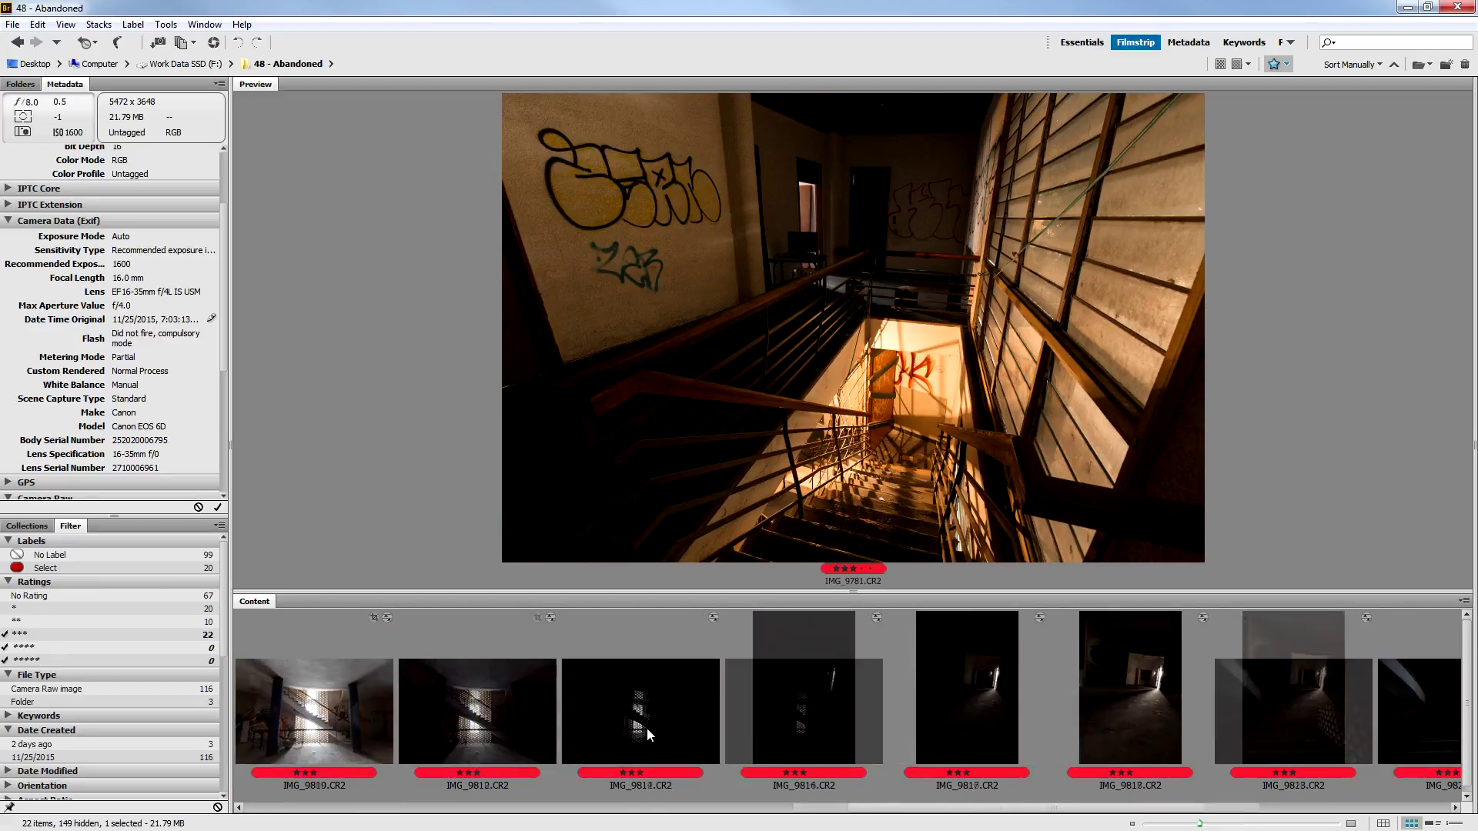
{"action": "scroll", "coordinate": [645, 723], "scroll_direction": "down", "scroll_amount": 1}
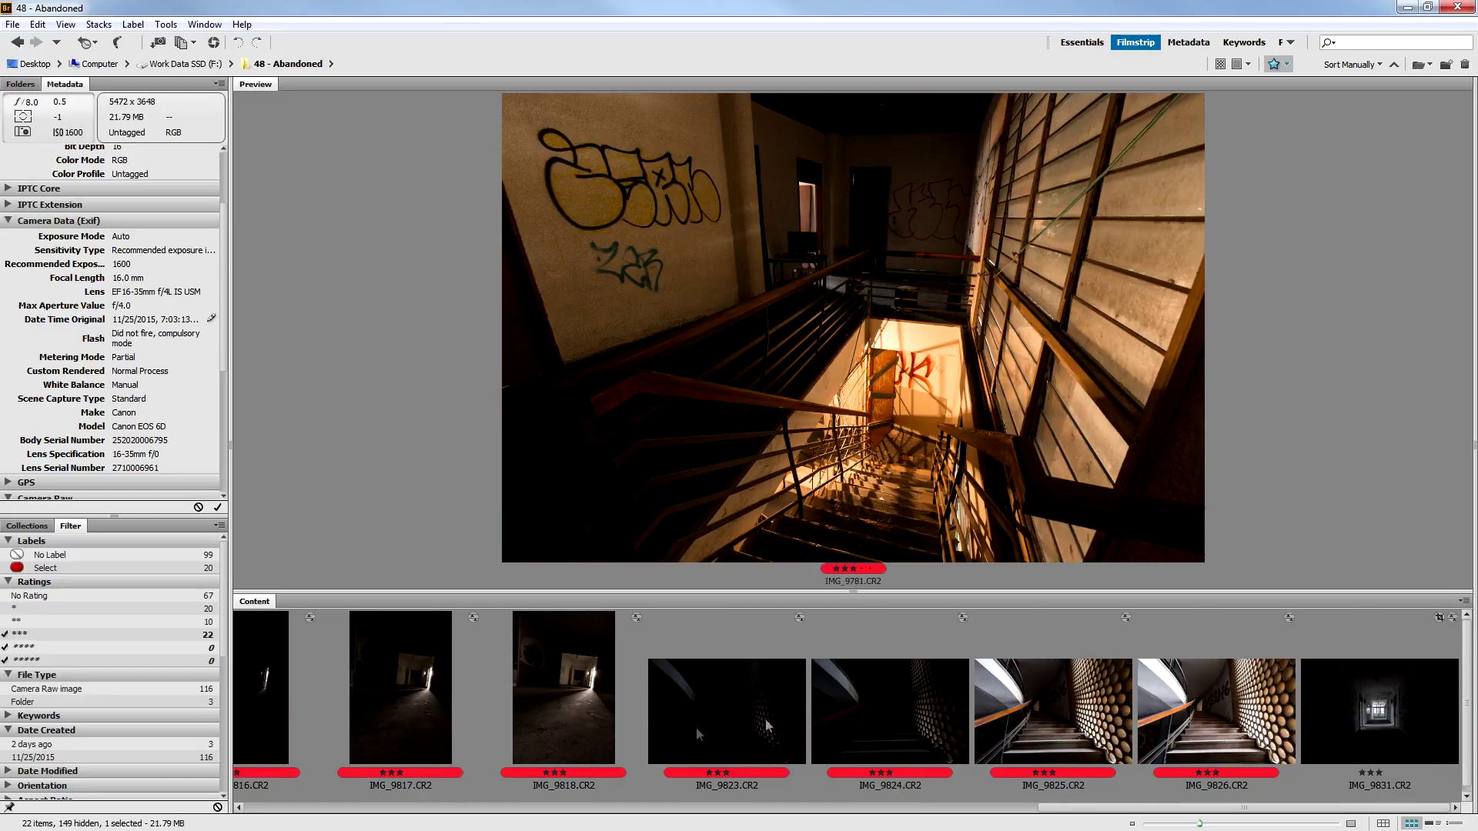
{"action": "left_click", "coordinate": [731, 715]}
{"action": "left_click", "coordinate": [1238, 712], "text": "shift"}
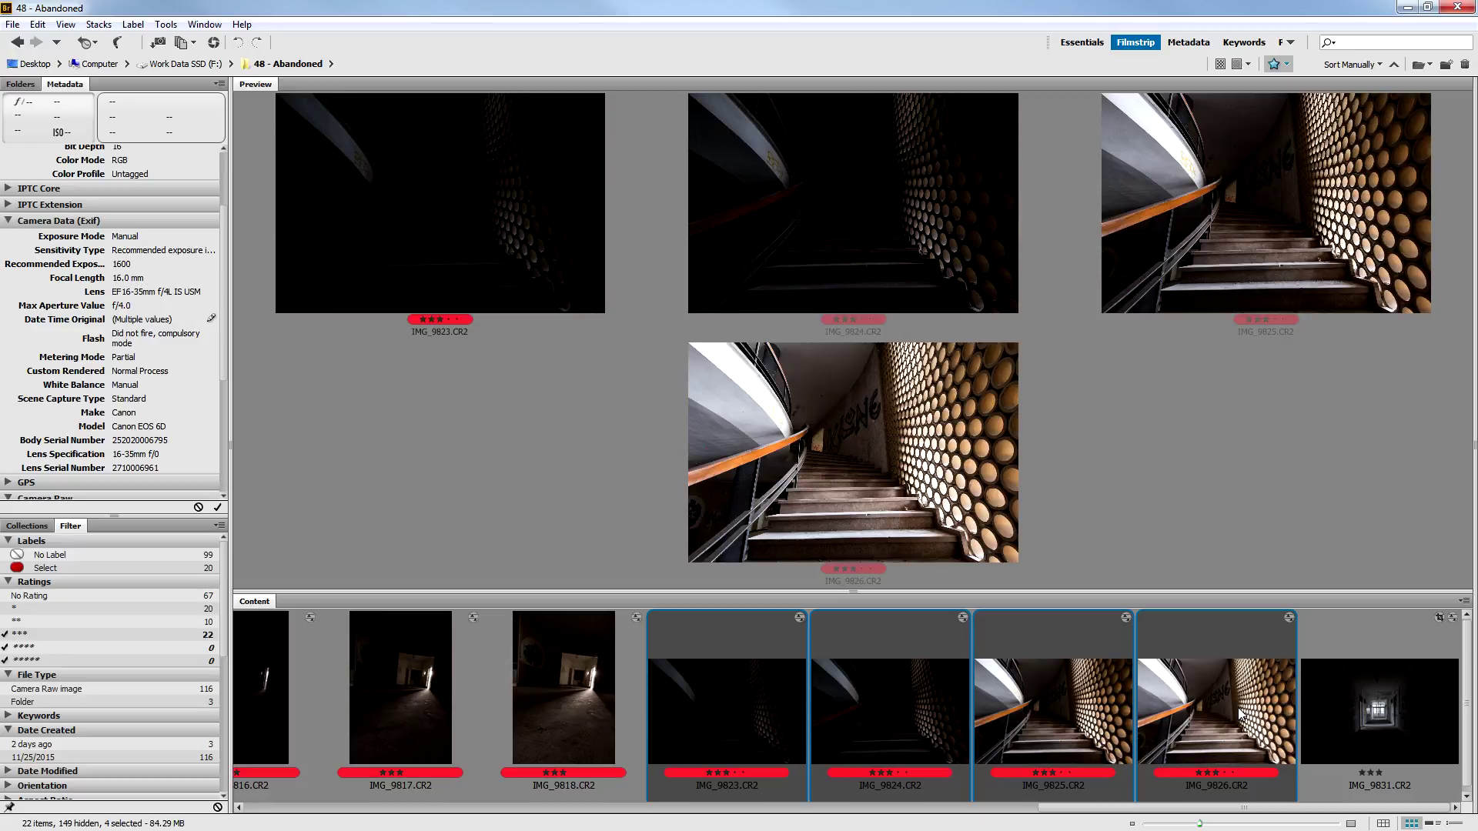
{"action": "right_click", "coordinate": [1240, 714]}
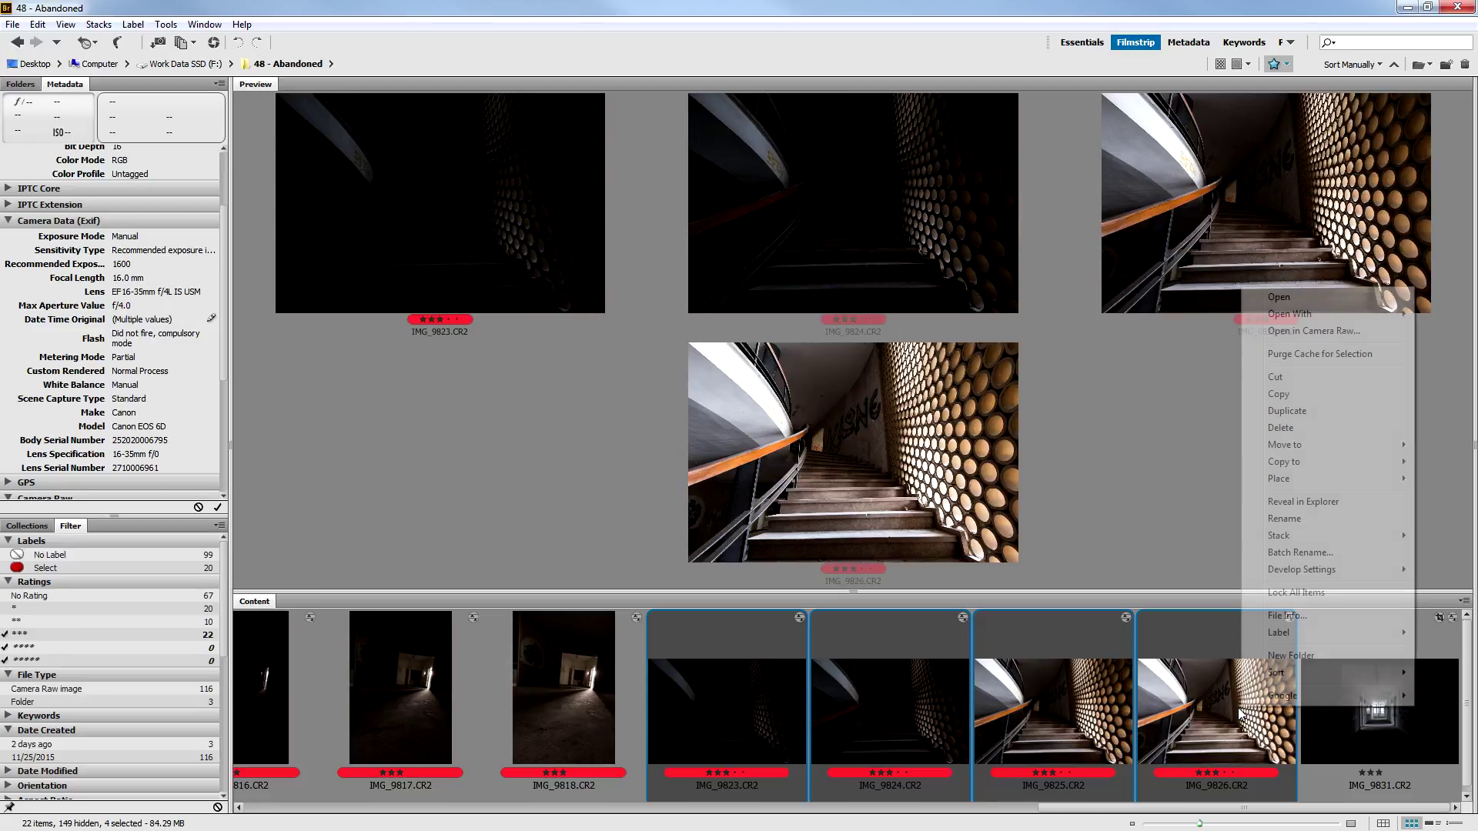
{"action": "left_click", "coordinate": [1304, 333]}
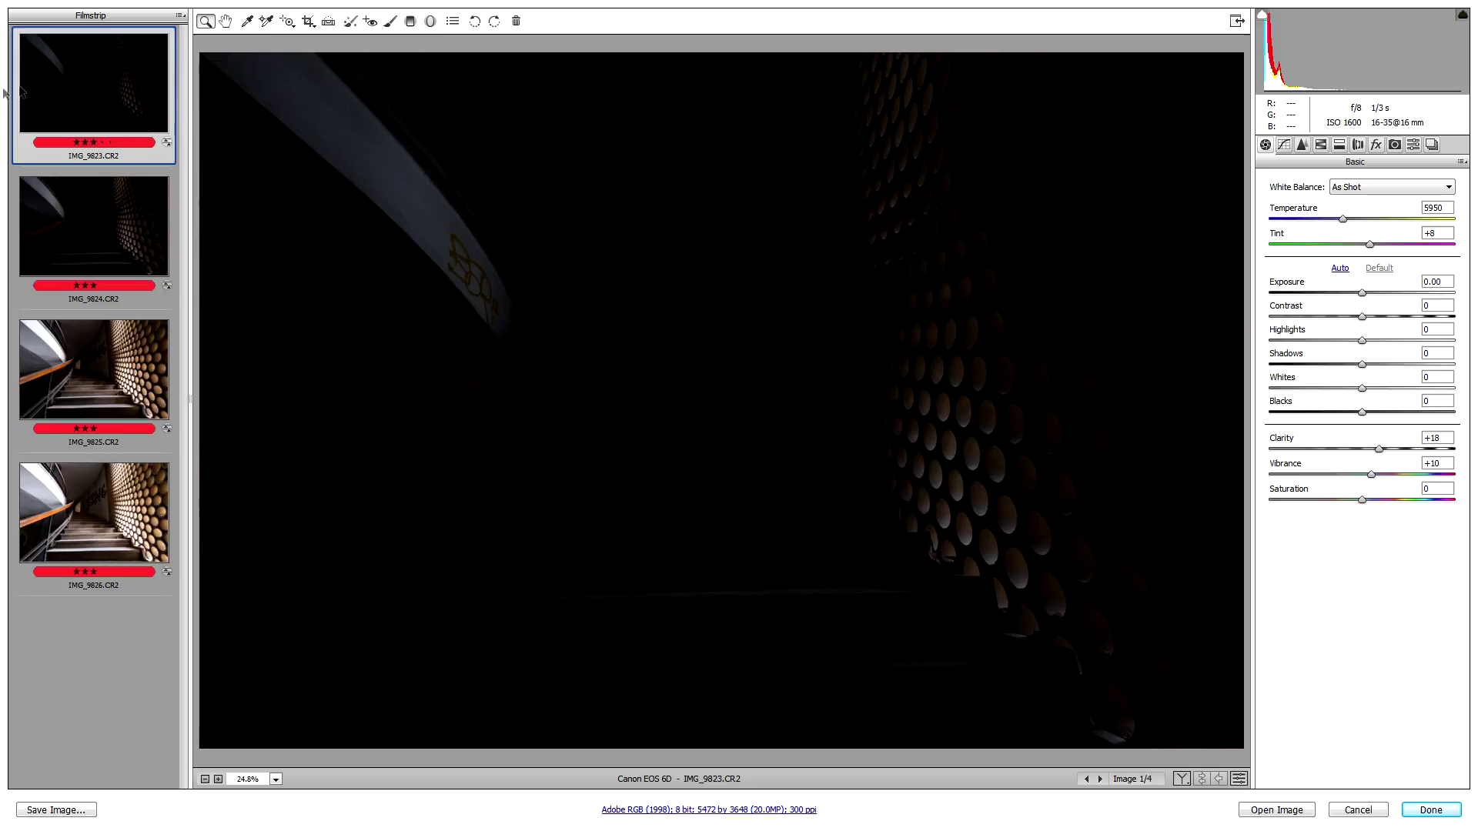
Set up an HDR merge of all four exposures with Deghost left Off.
{"action": "key", "text": "ctrl+a"}
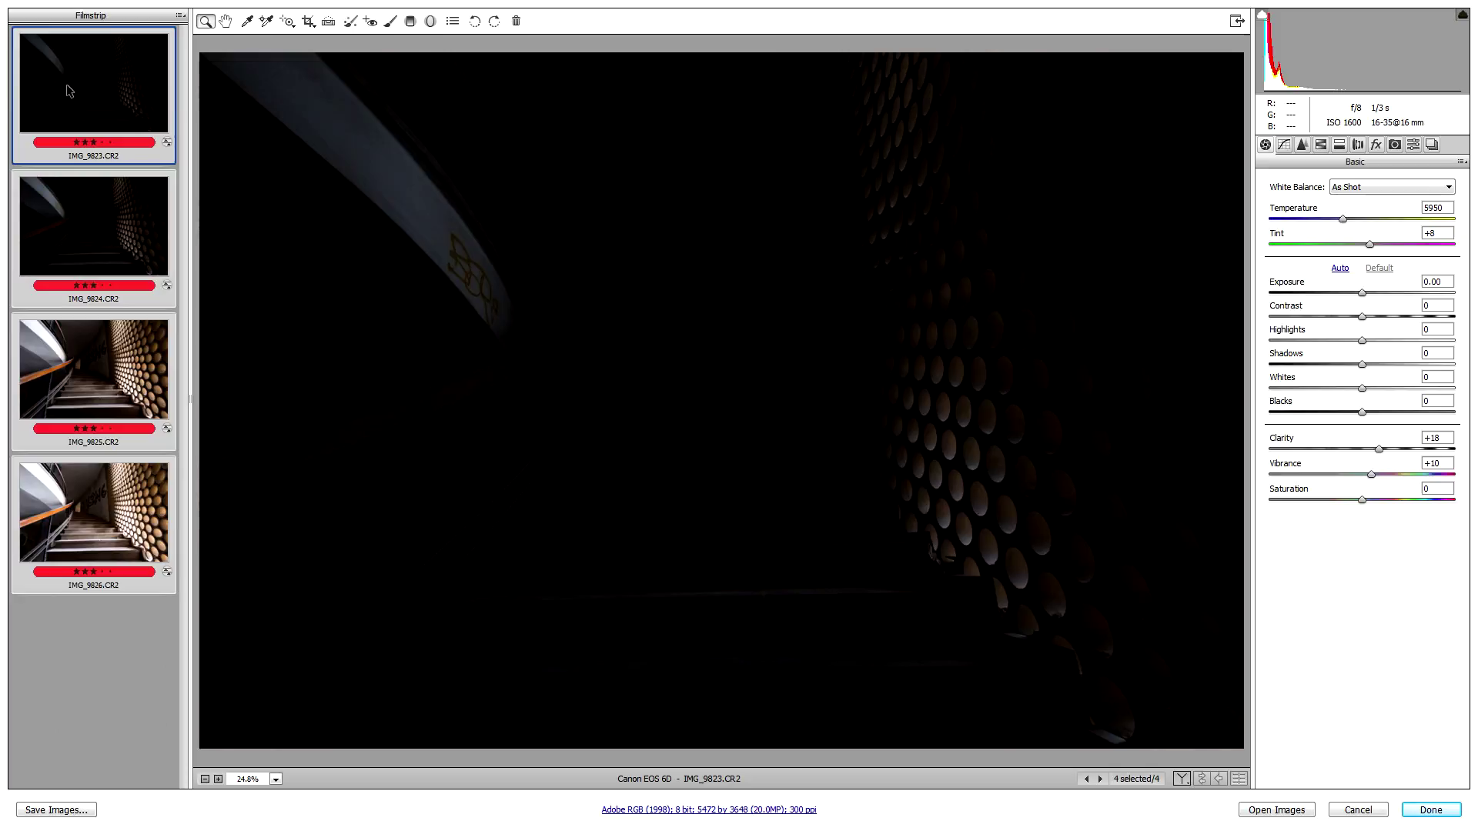
{"action": "right_click", "coordinate": [102, 229]}
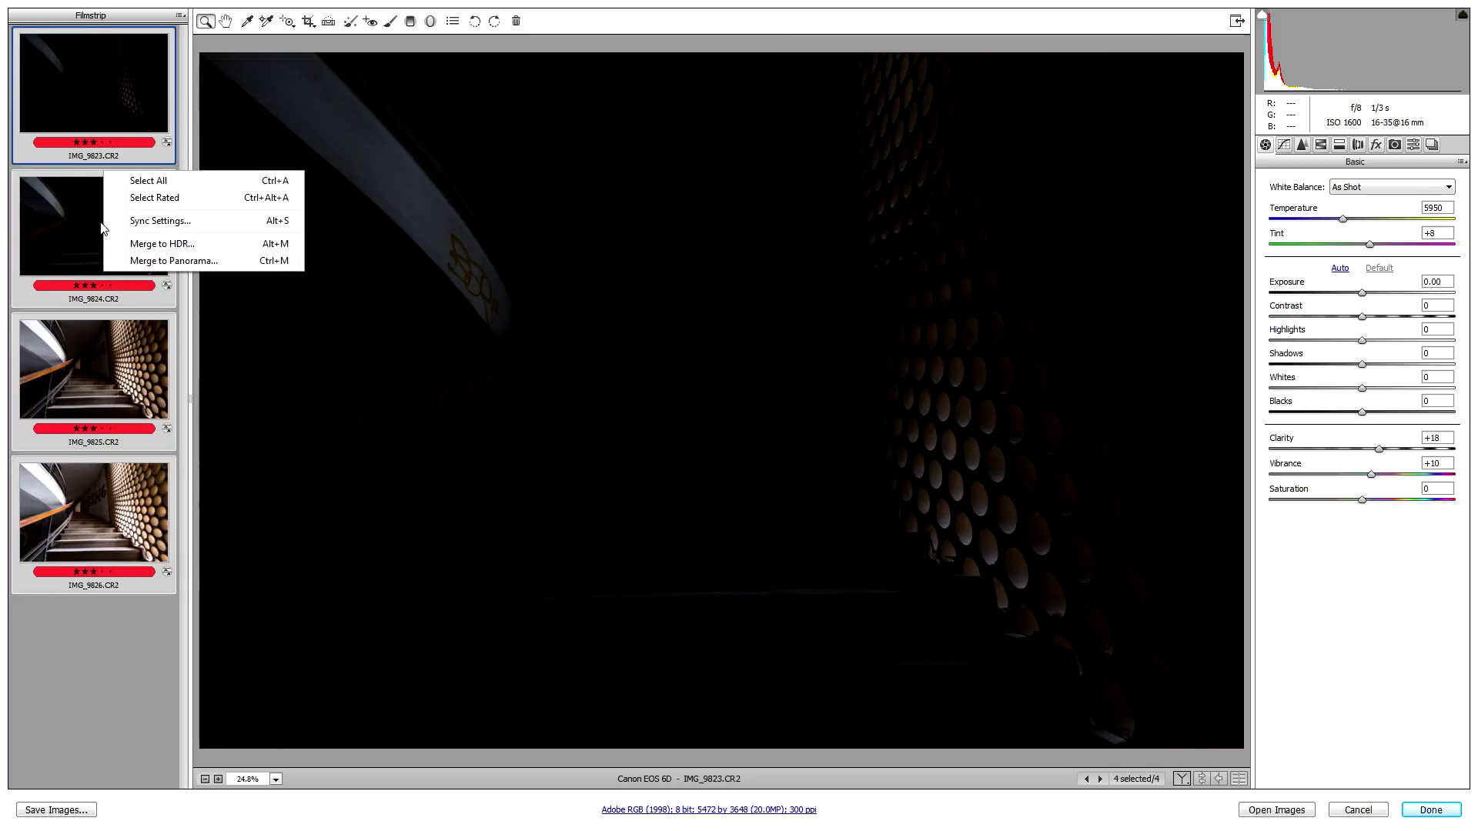
{"action": "left_click", "coordinate": [198, 249]}
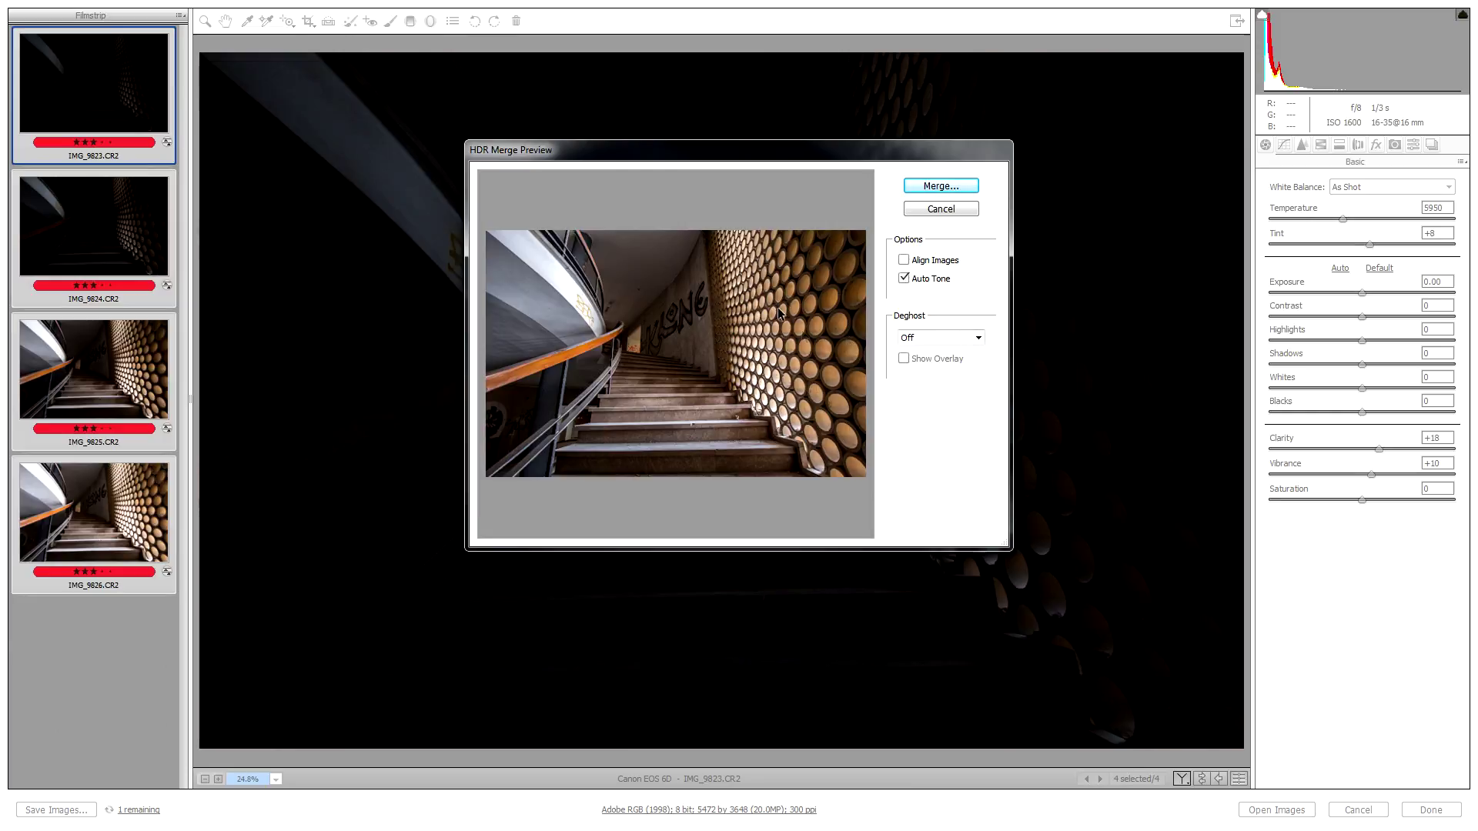
{"action": "left_click", "coordinate": [935, 339]}
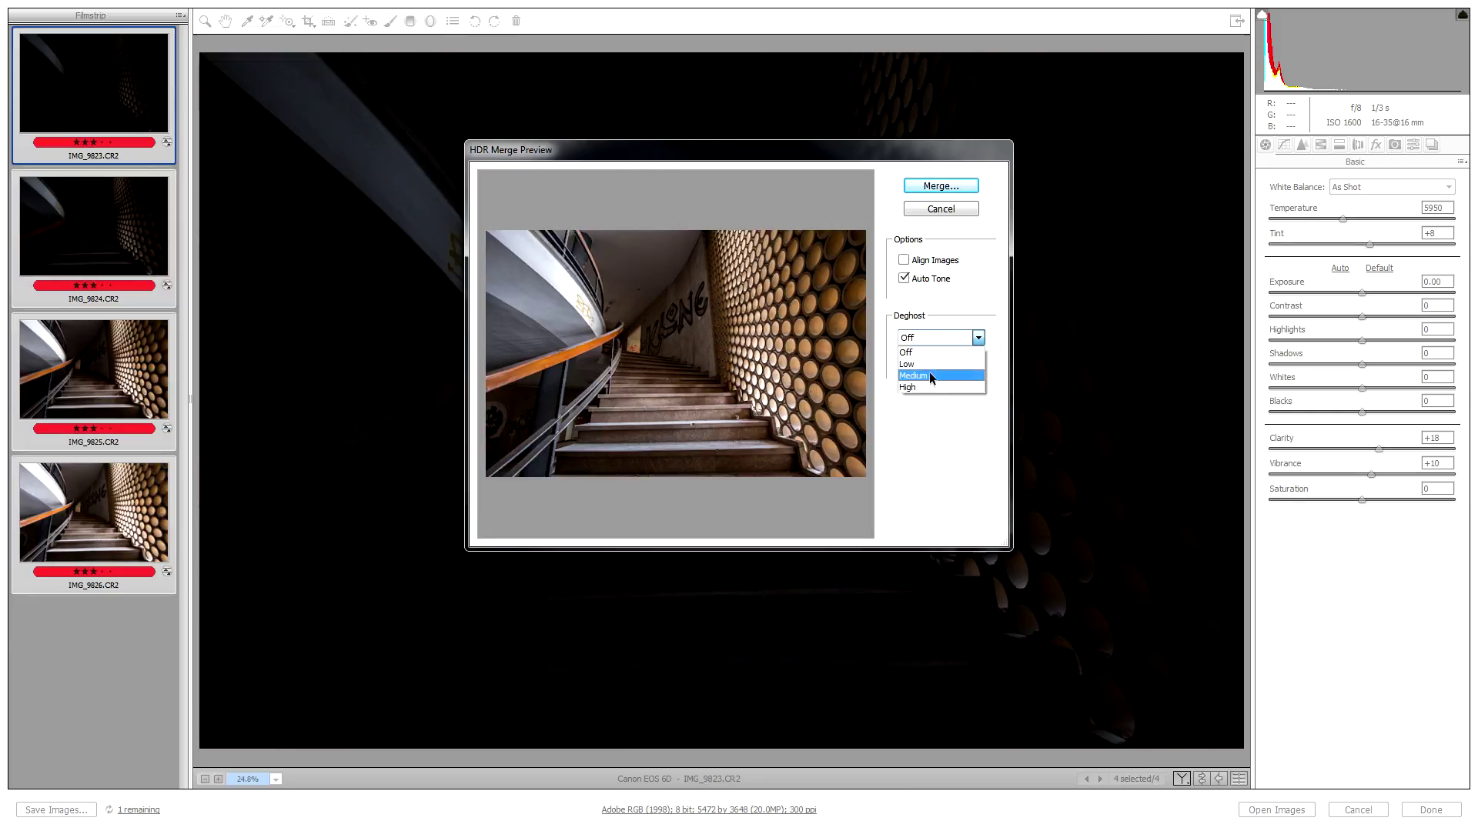
{"action": "left_click", "coordinate": [923, 333]}
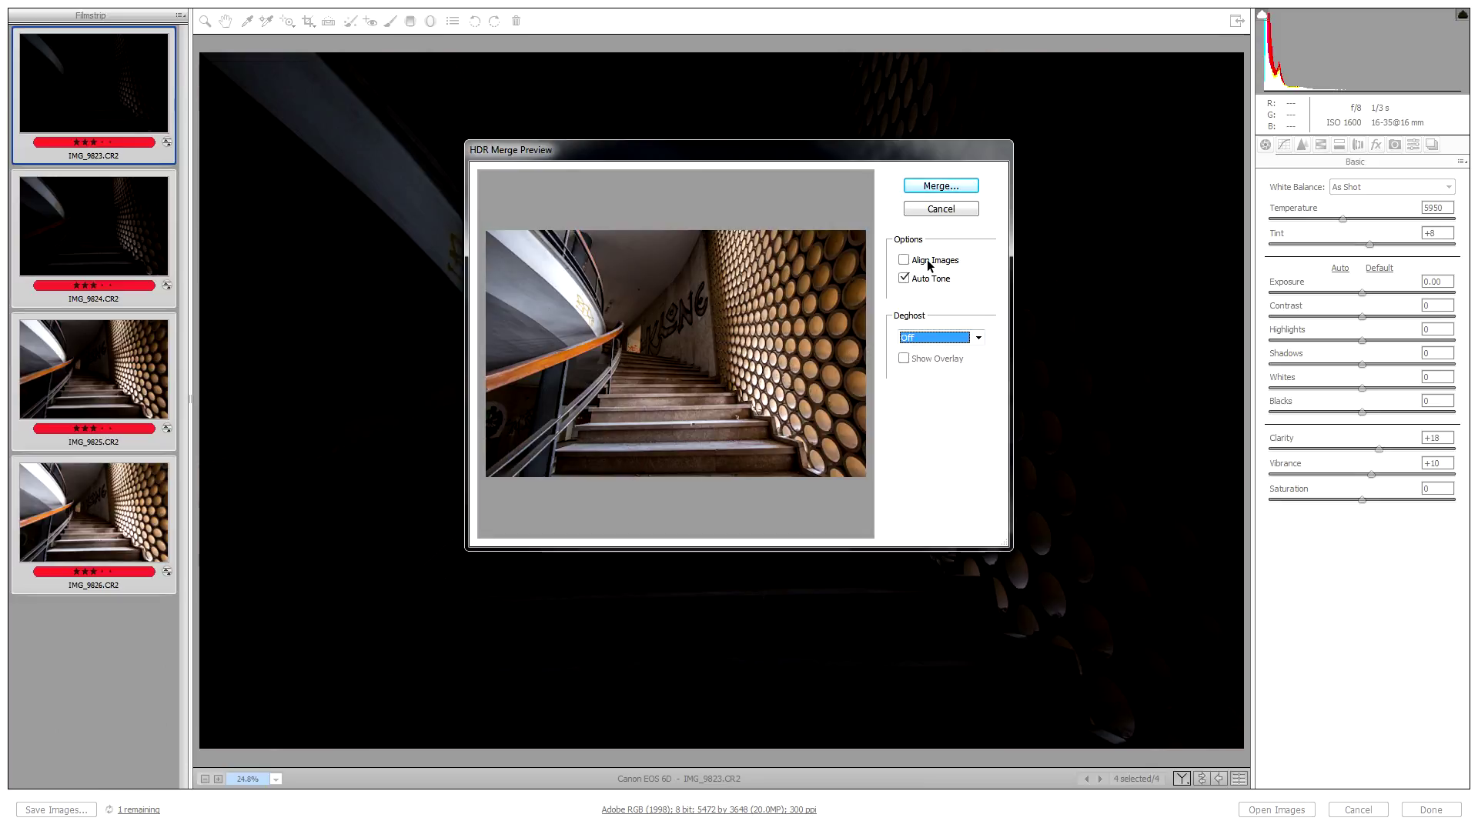
Run the merge and save the result as IMG_9823-HDR.dng in the HDR Example folder.
{"action": "left_click", "coordinate": [942, 187]}
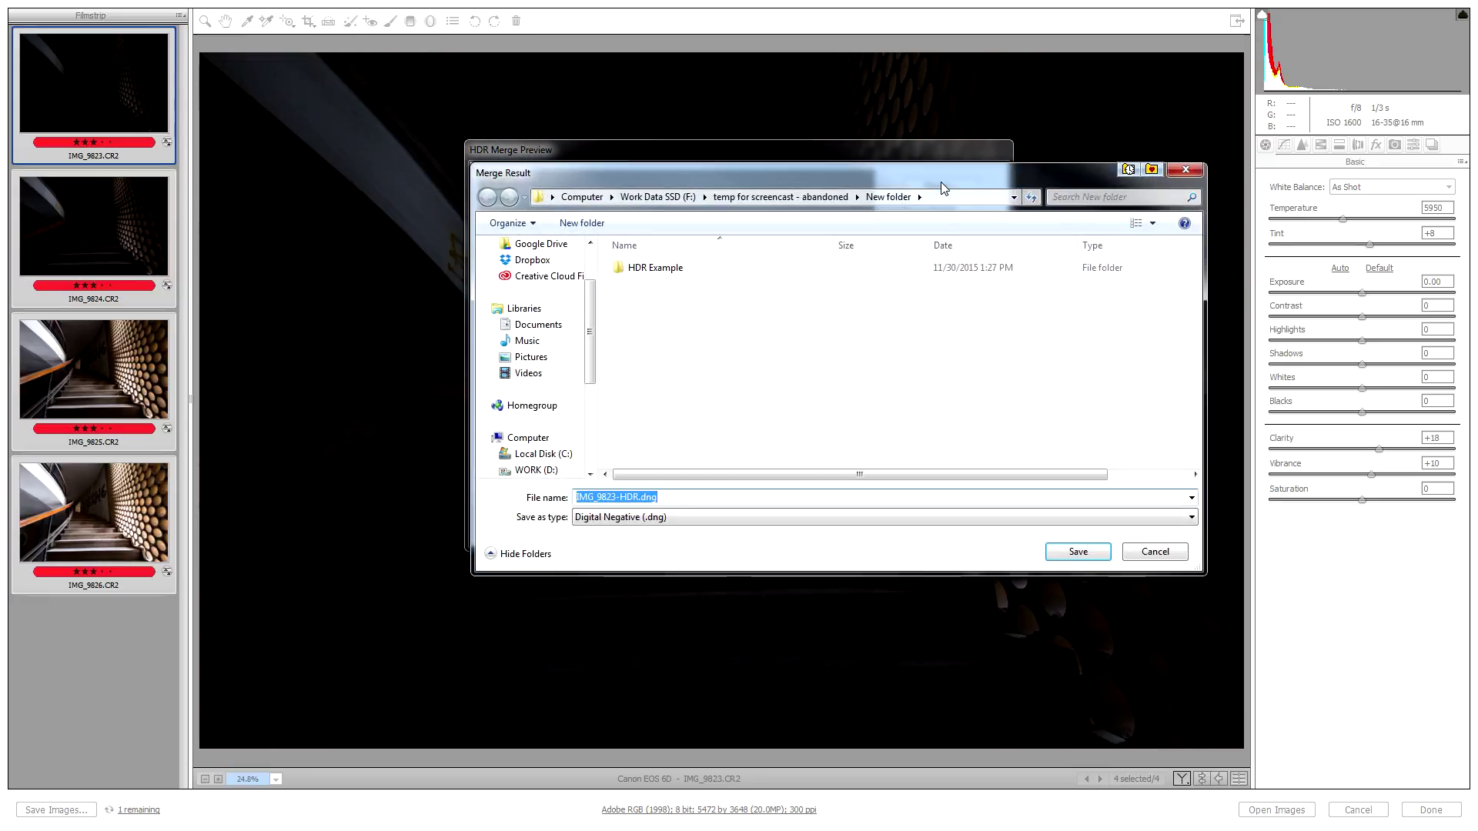
{"action": "double_click", "coordinate": [656, 269]}
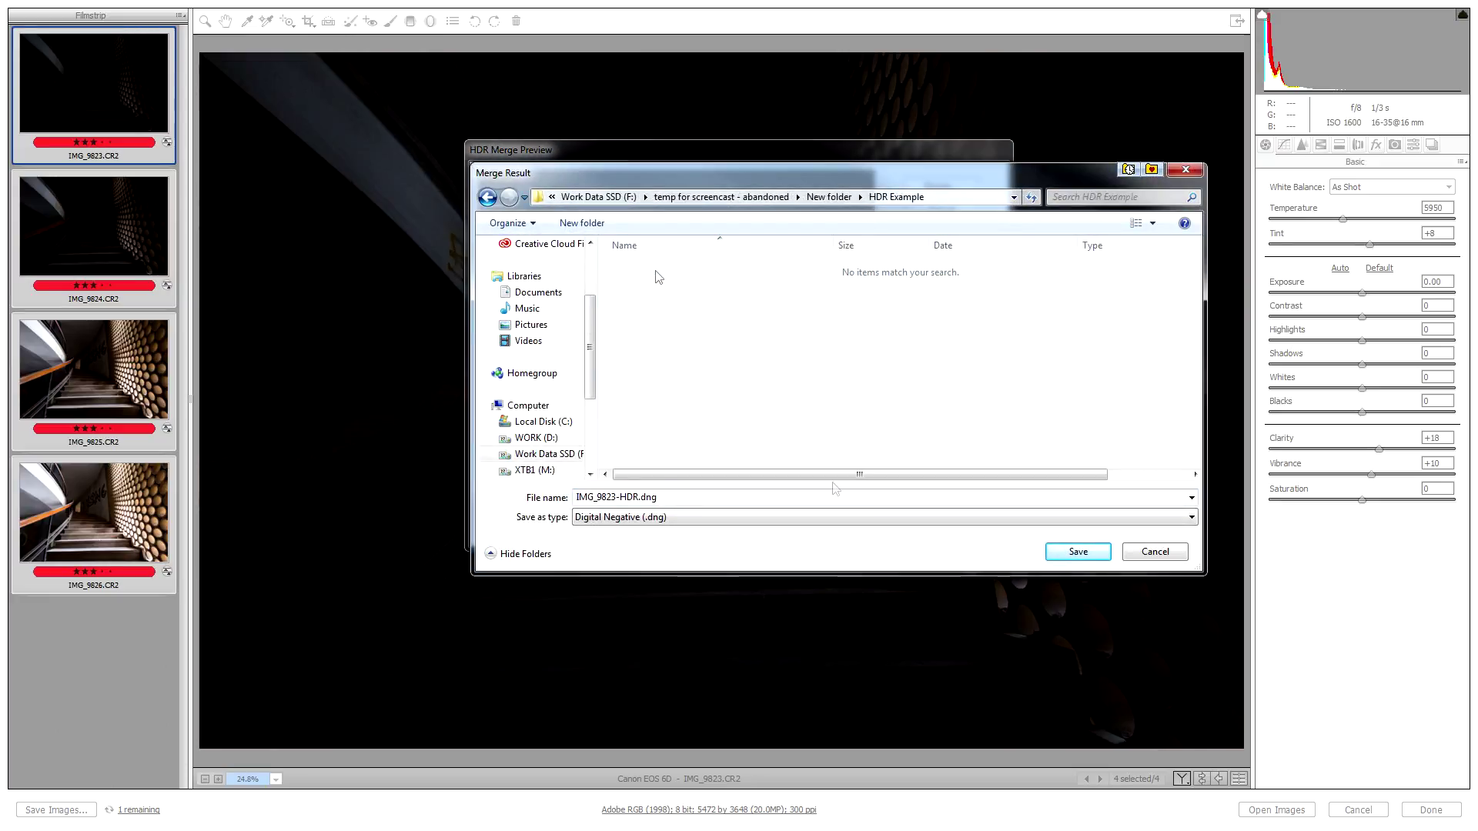
{"action": "left_click", "coordinate": [1078, 552]}
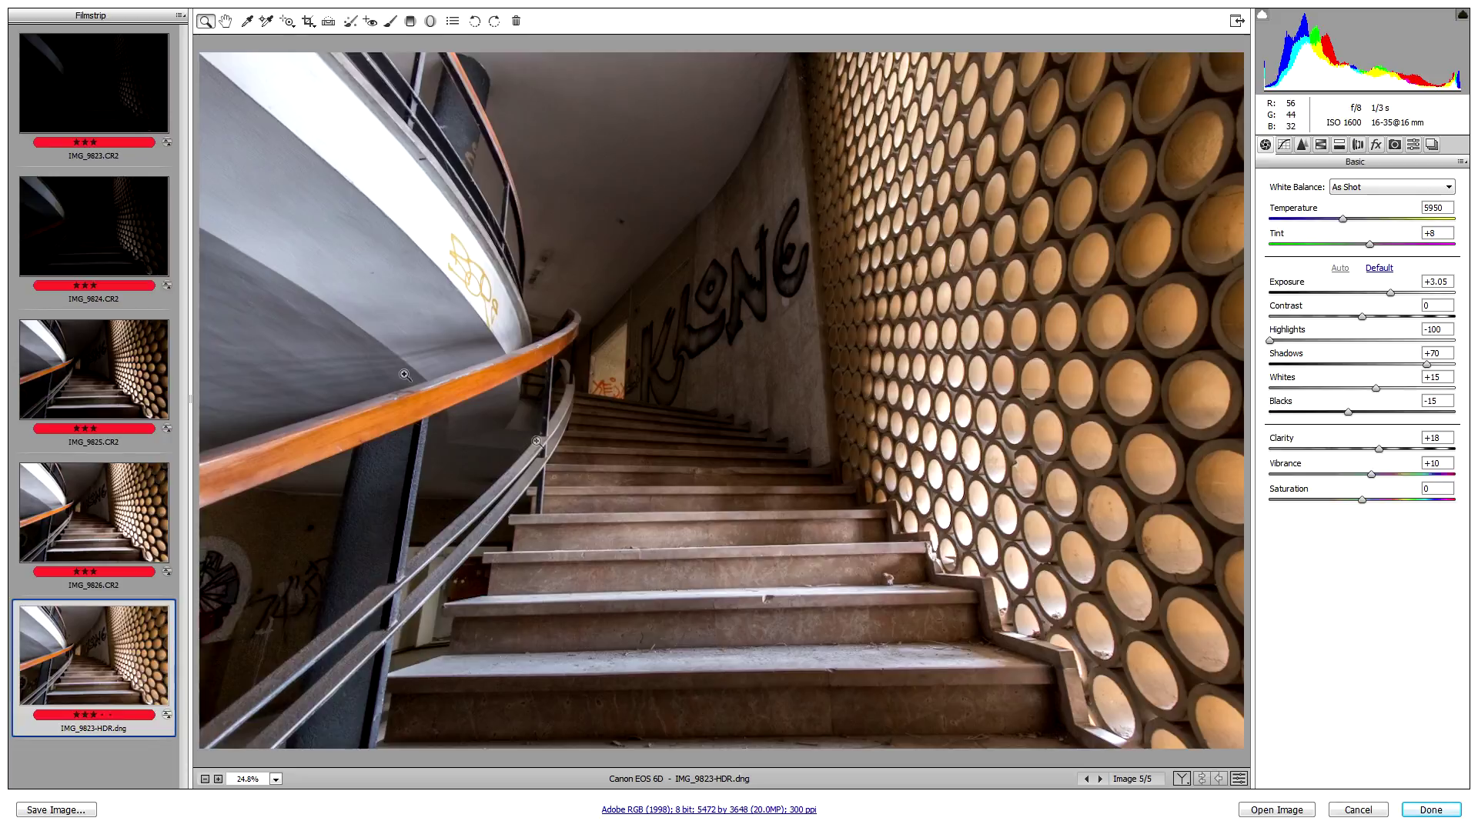
Step through the source exposures from the darkest one to the merged HDR image to compare them.
{"action": "left_click", "coordinate": [128, 93]}
{"action": "key", "text": "Down"}
{"action": "key", "text": "Down"}
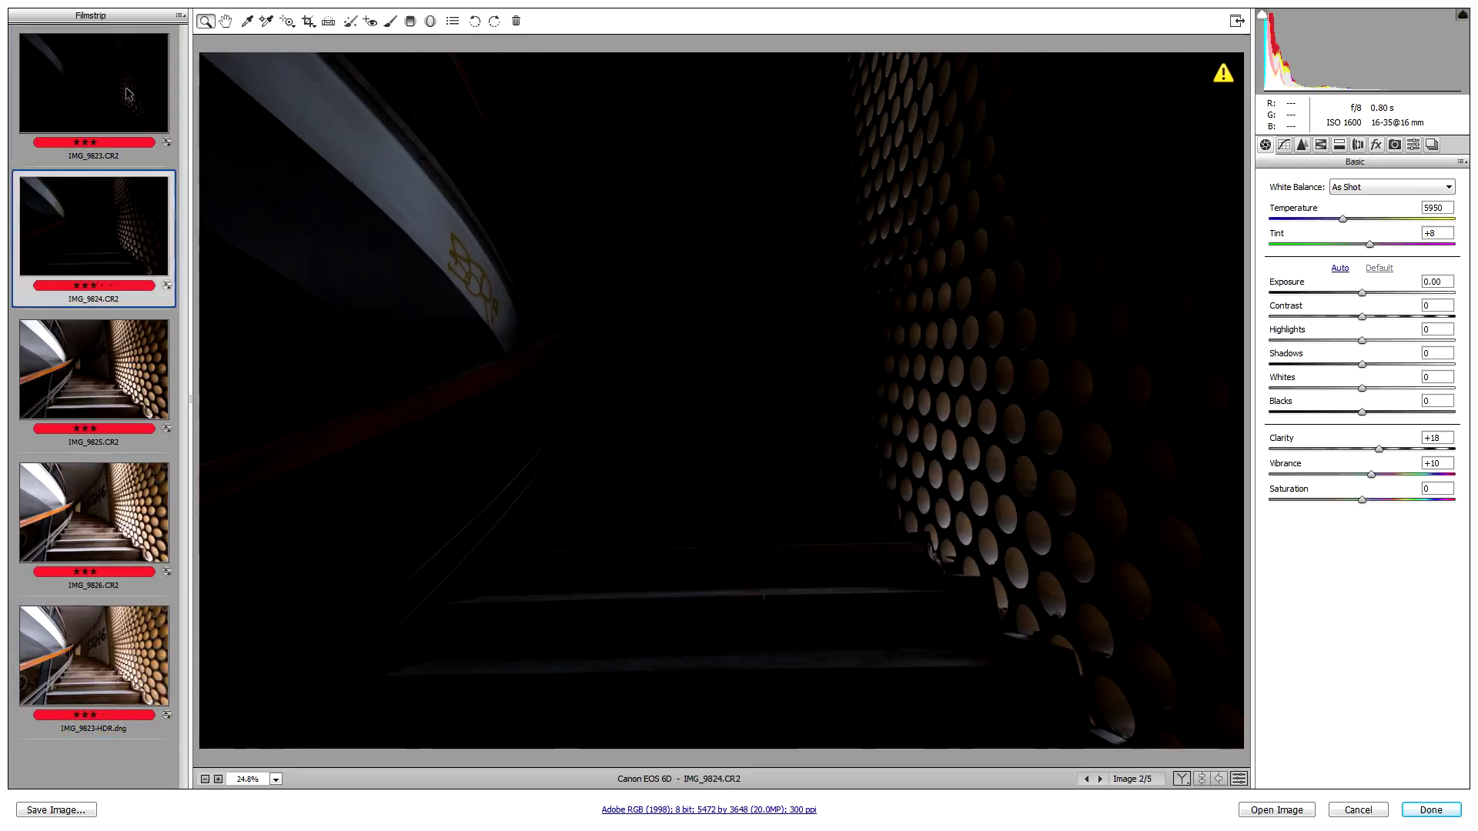
{"action": "key", "text": "Down"}
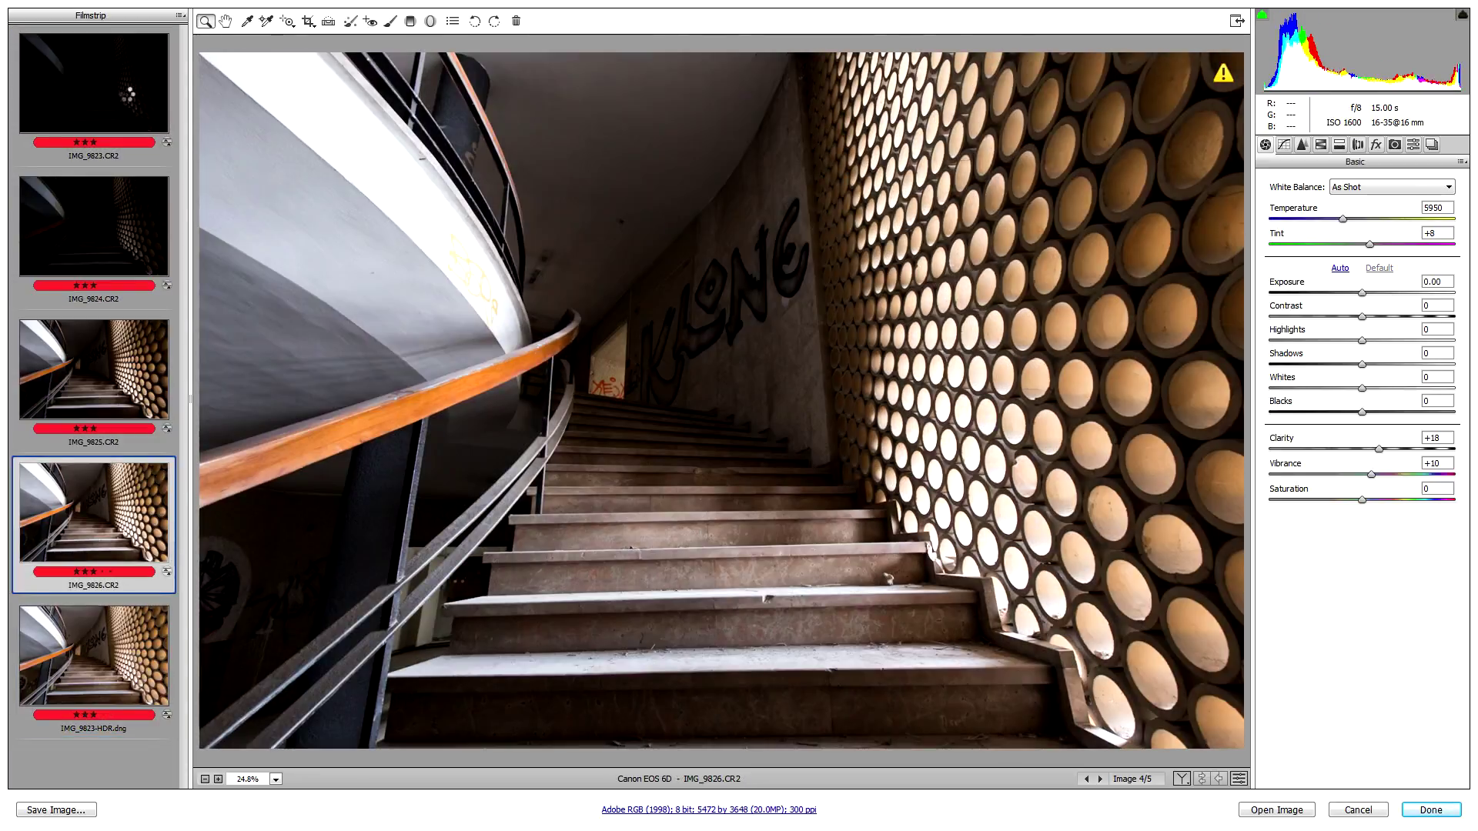
{"action": "key", "text": "Down"}
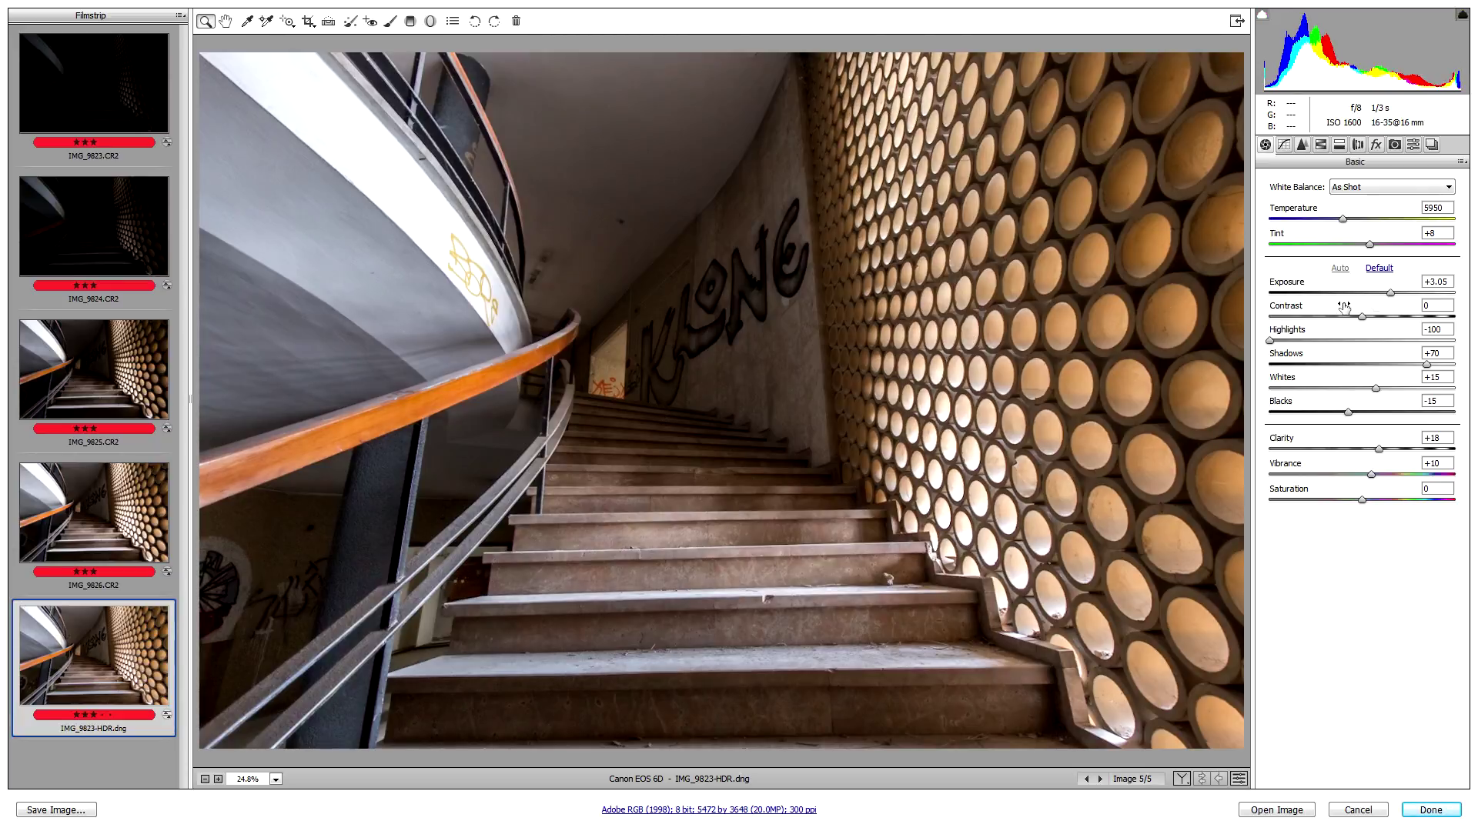
Lower the merged HDR's Exposure to +1.75 and compare the highlights and shadows with IMG_9825.CR2.
{"action": "mouse_move", "coordinate": [1392, 291]}
{"action": "left_mouse_down"}
{"action": "mouse_move", "coordinate": [1270, 291]}
{"action": "mouse_move", "coordinate": [1474, 295]}
{"action": "mouse_move", "coordinate": [1338, 287]}
{"action": "mouse_move", "coordinate": [1396, 289]}
{"action": "mouse_move", "coordinate": [1351, 288]}
{"action": "mouse_move", "coordinate": [1383, 293]}
{"action": "left_mouse_up"}
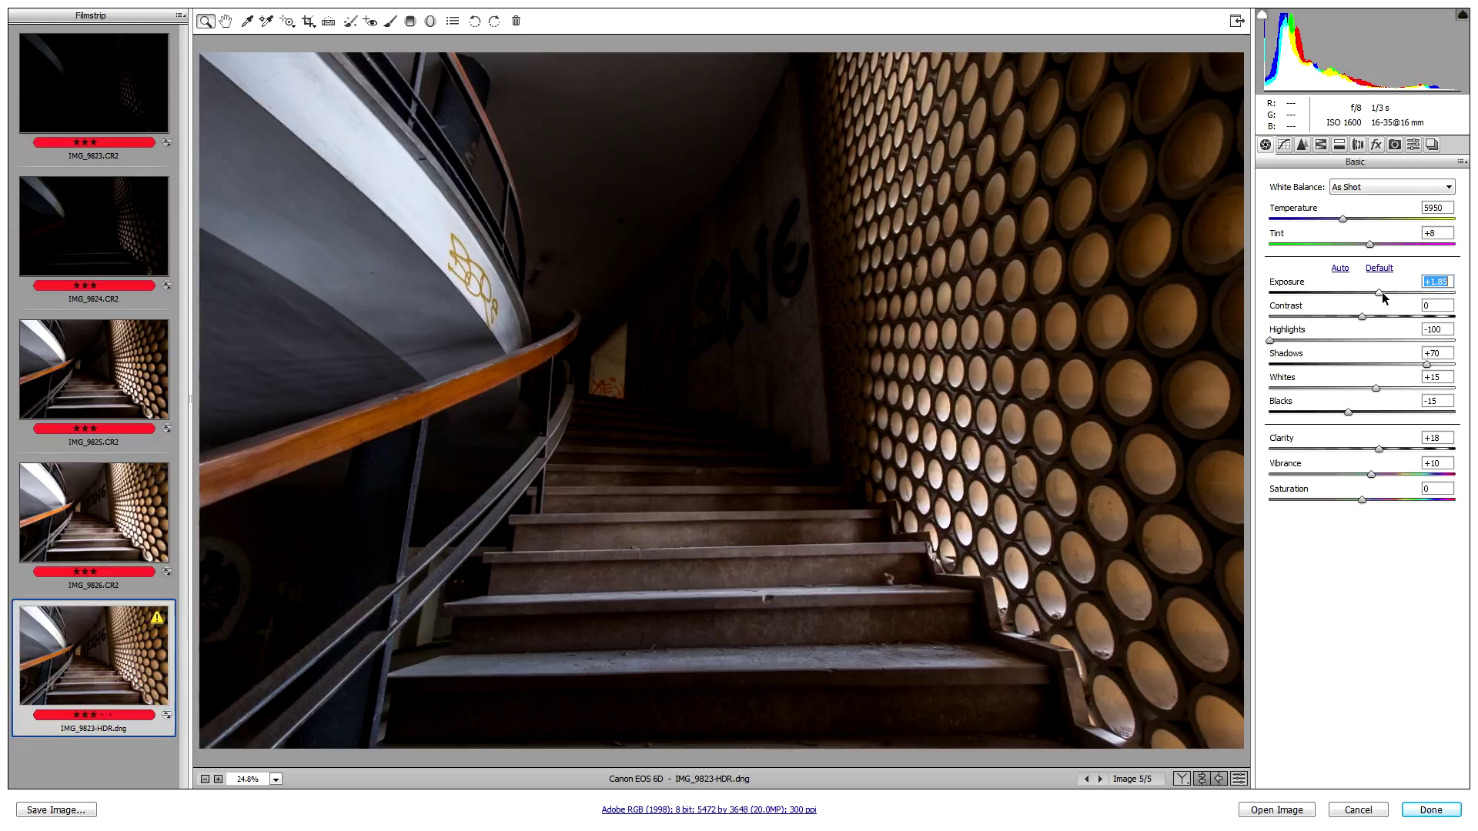
{"action": "left_click_drag", "start_coordinate": [1382, 293], "coordinate": [1381, 289]}
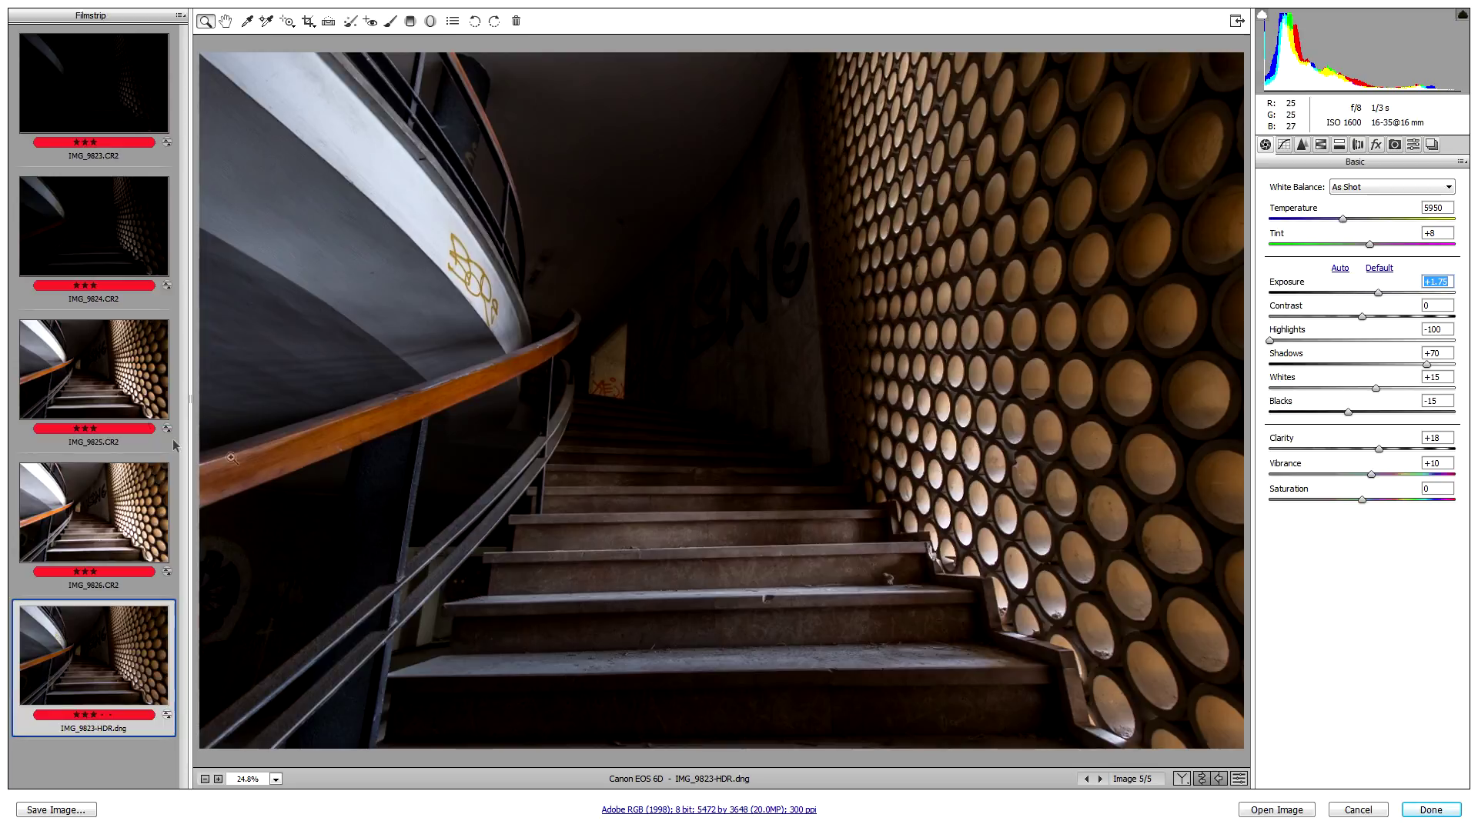
{"action": "left_click", "coordinate": [111, 372]}
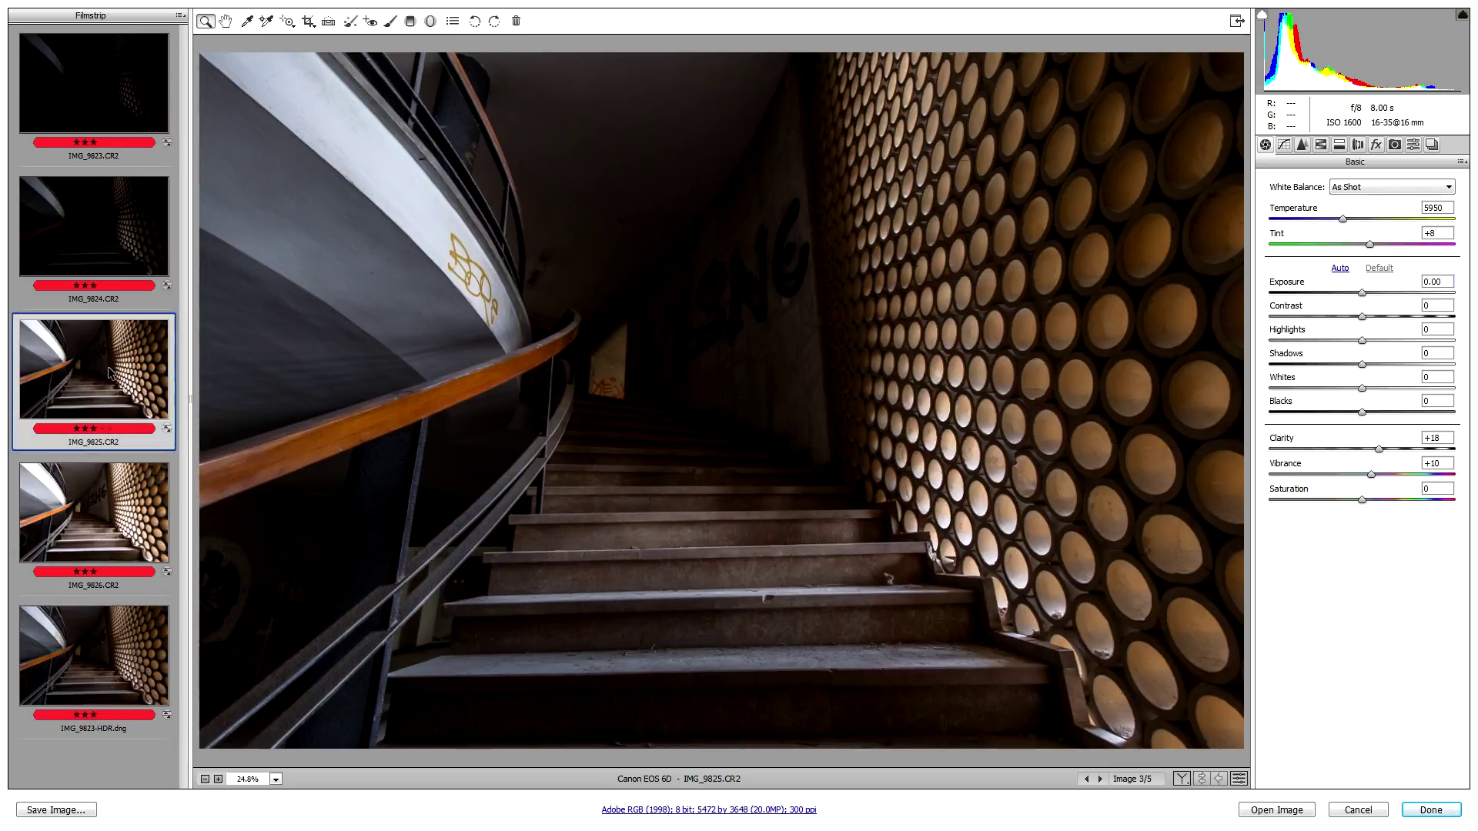
{"action": "left_click", "coordinate": [90, 656]}
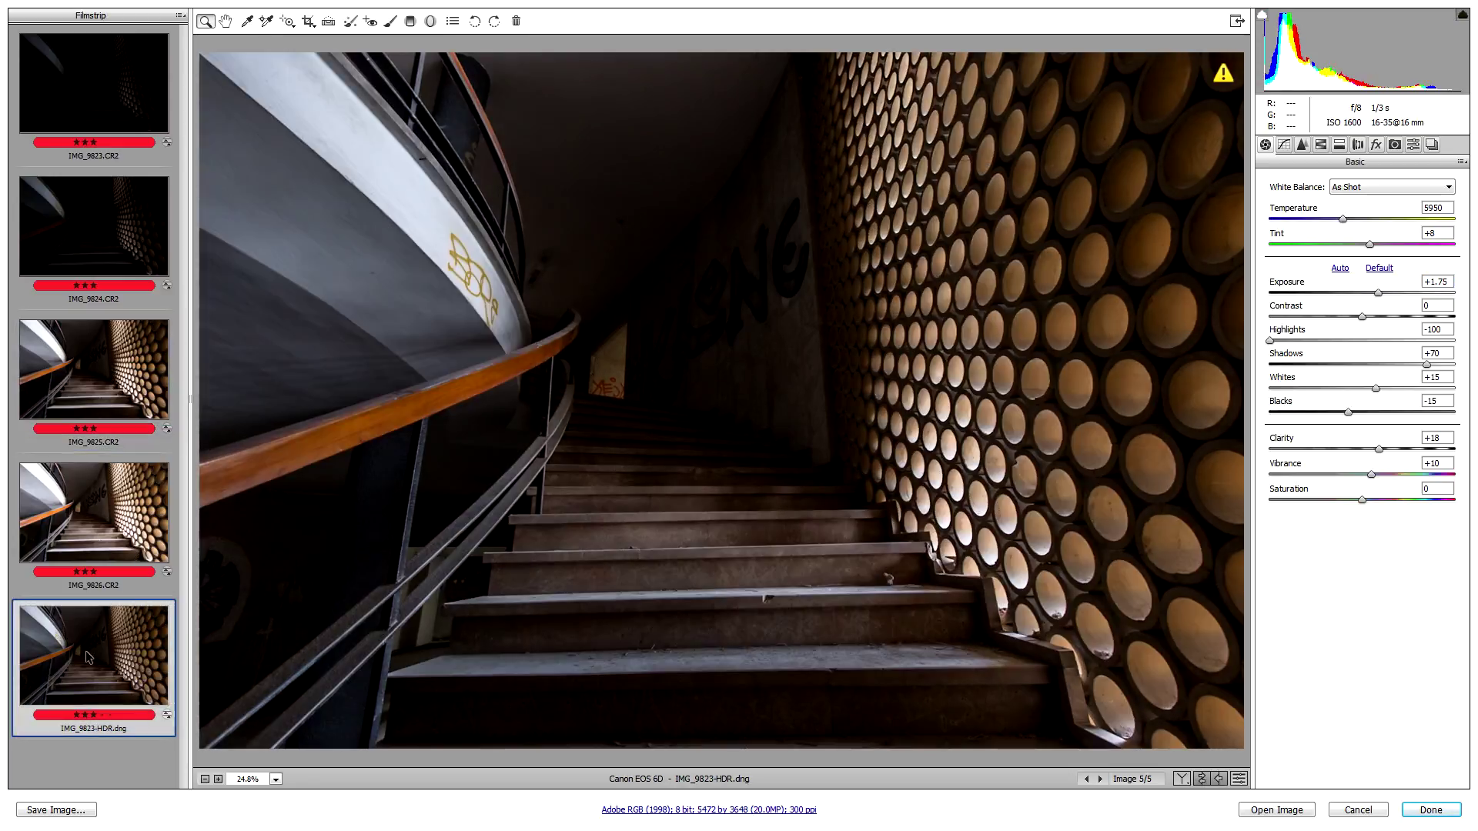
{"action": "left_click", "coordinate": [101, 377]}
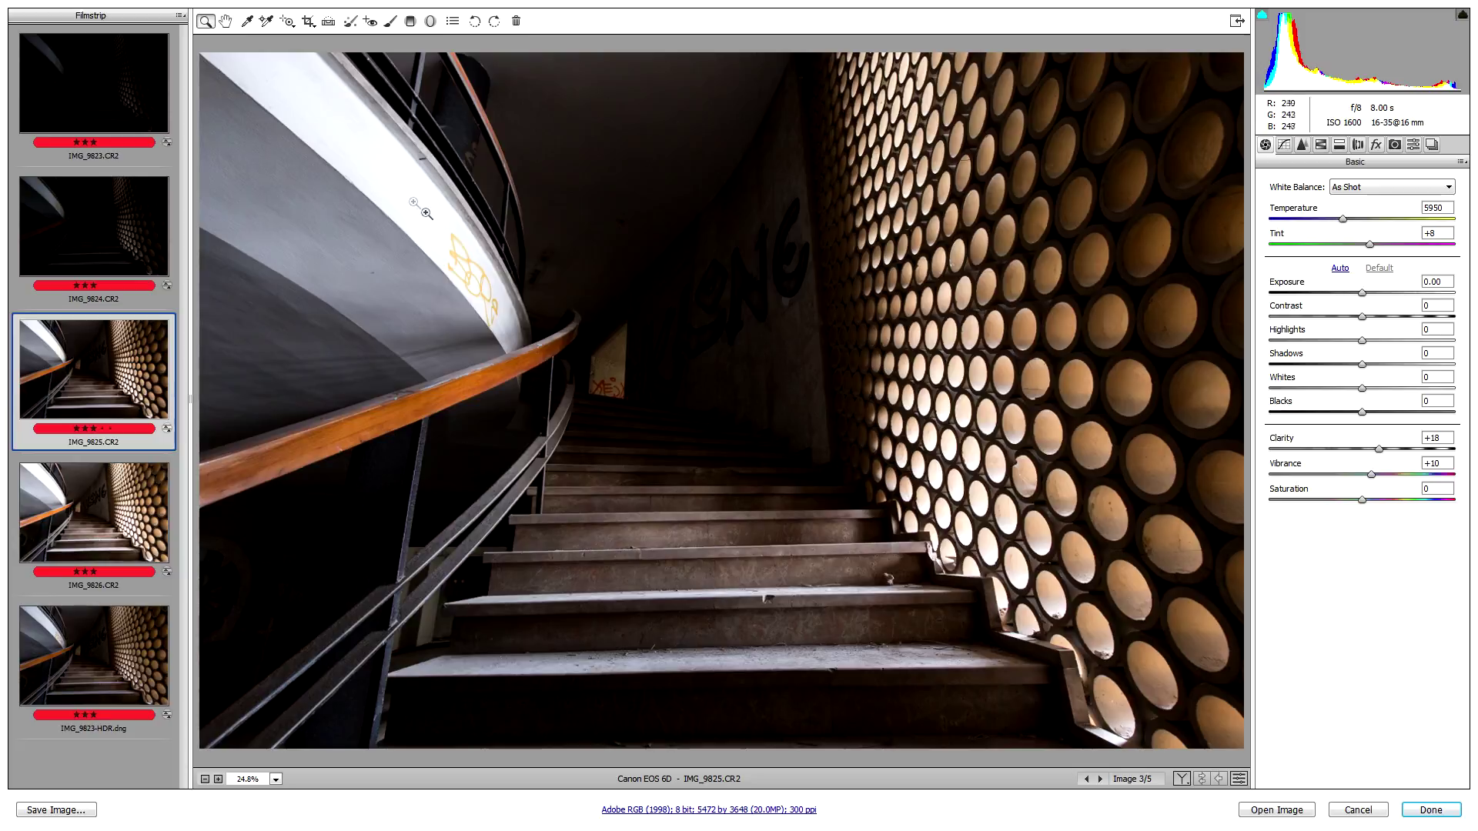
{"action": "left_click", "coordinate": [125, 666]}
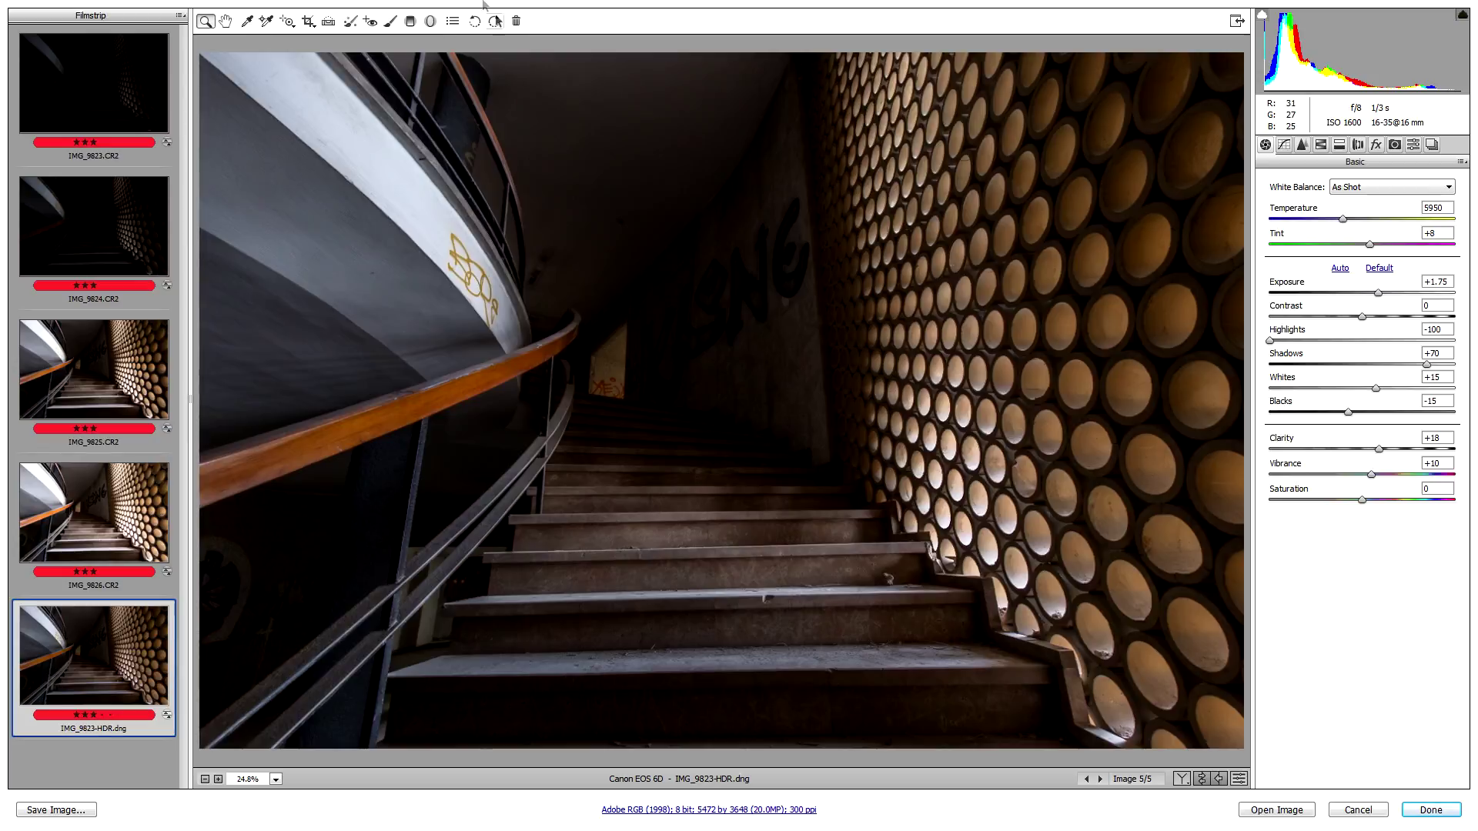
Brighten the graffiti wall above the stairs with the Adjustment Brush, raising the brushed area's Exposure to +4.00.
{"action": "left_click", "coordinate": [390, 23]}
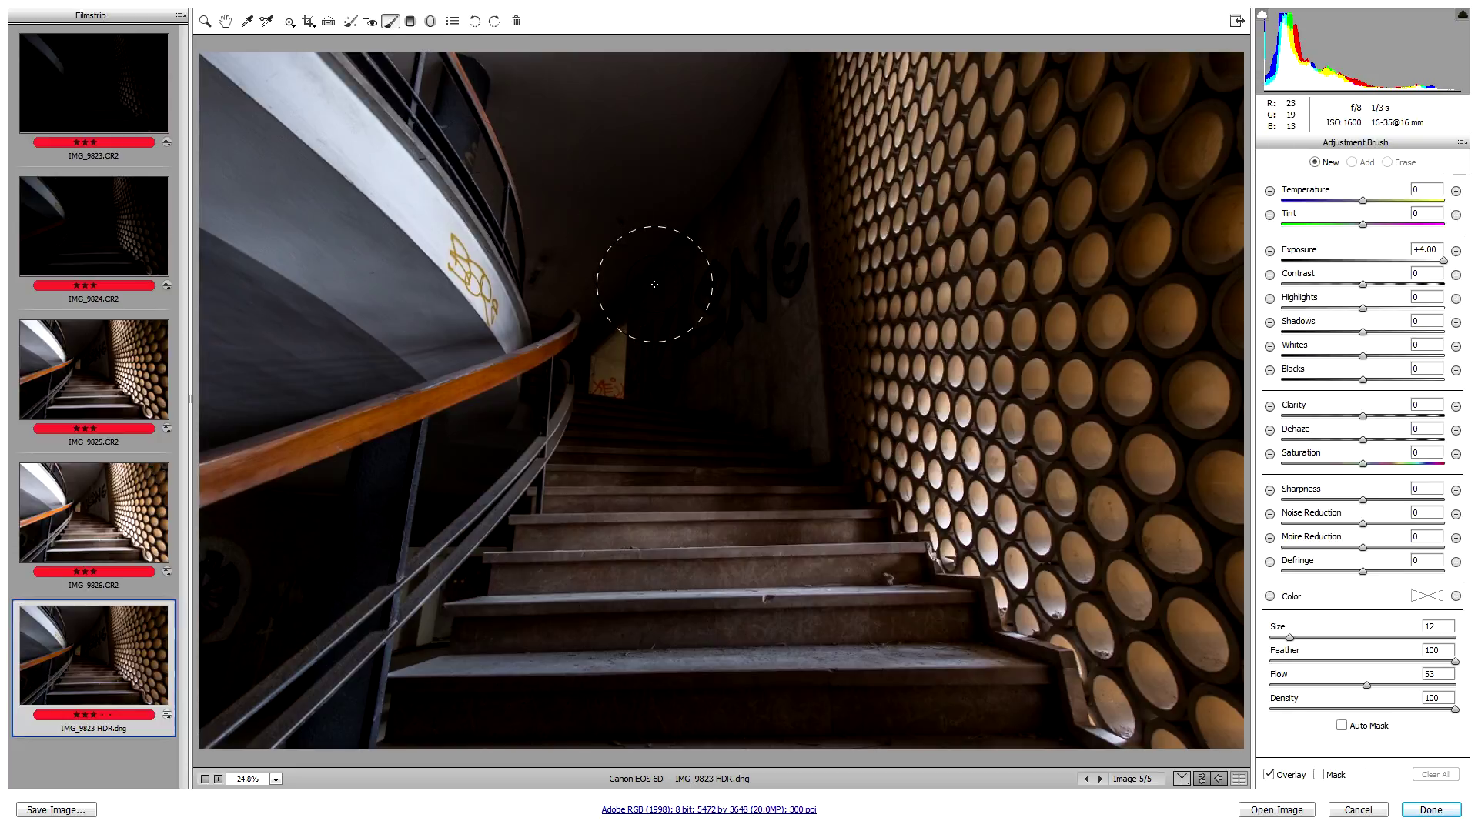
{"action": "left_click_drag", "start_coordinate": [1370, 261], "coordinate": [1384, 261]}
{"action": "mouse_move", "coordinate": [726, 316]}
{"action": "left_mouse_down"}
{"action": "mouse_move", "coordinate": [689, 329]}
{"action": "mouse_move", "coordinate": [773, 201]}
{"action": "mouse_move", "coordinate": [674, 333]}
{"action": "mouse_move", "coordinate": [770, 319]}
{"action": "left_mouse_up"}
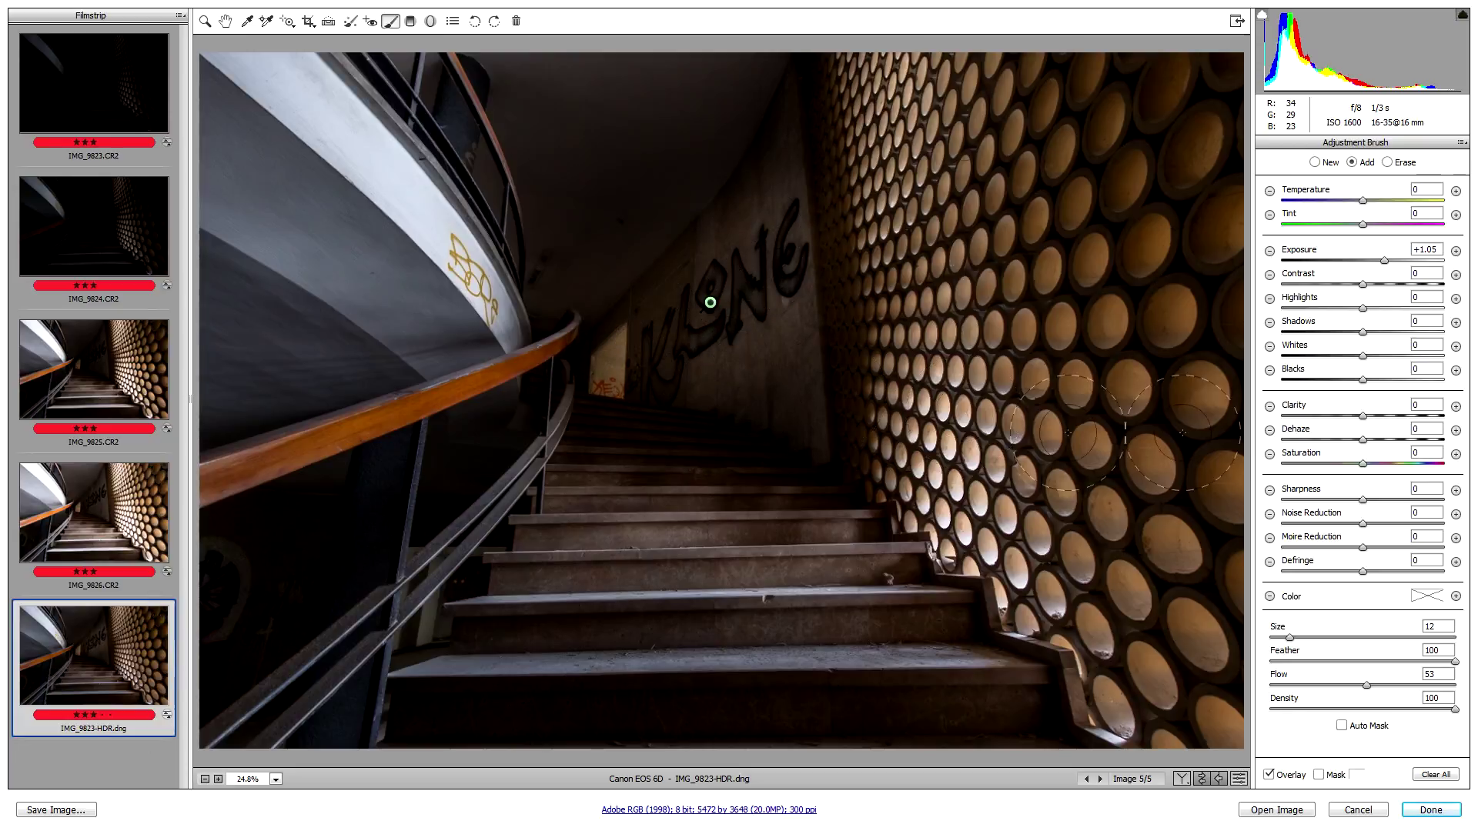
{"action": "left_click_drag", "start_coordinate": [1385, 261], "coordinate": [1428, 247]}
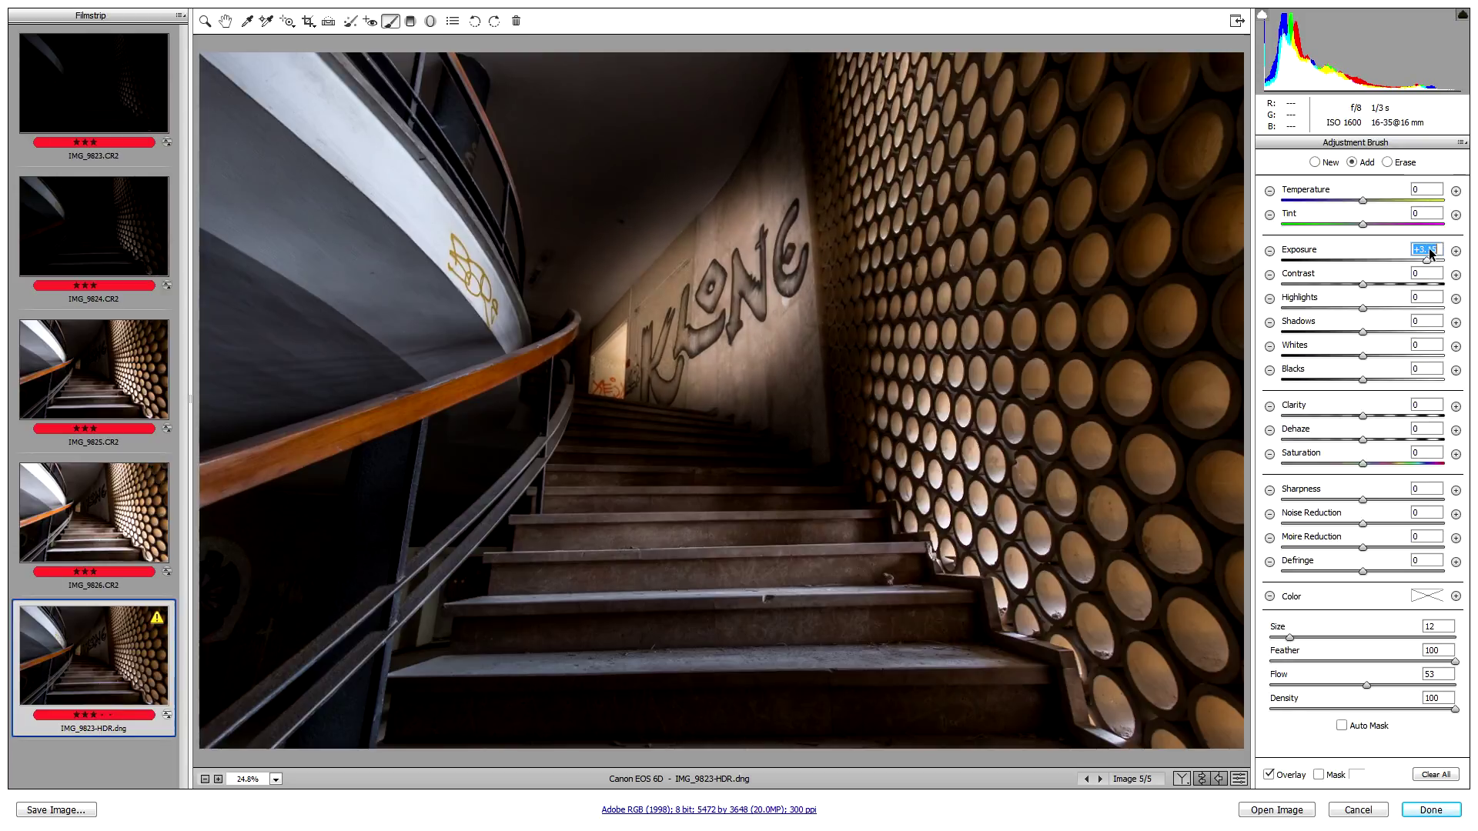
{"action": "mouse_move", "coordinate": [1429, 248]}
{"action": "left_mouse_down"}
{"action": "mouse_move", "coordinate": [1318, 254]}
{"action": "mouse_move", "coordinate": [1450, 238]}
{"action": "left_mouse_up"}
Brush the same brightening onto the dark wall behind the lower handrail, undo the extra stroke across the stairs, and finish the Camera Raw edit.
{"action": "mouse_move", "coordinate": [289, 560]}
{"action": "left_mouse_down"}
{"action": "mouse_move", "coordinate": [229, 576]}
{"action": "mouse_move", "coordinate": [285, 561]}
{"action": "mouse_move", "coordinate": [259, 547]}
{"action": "left_mouse_up"}
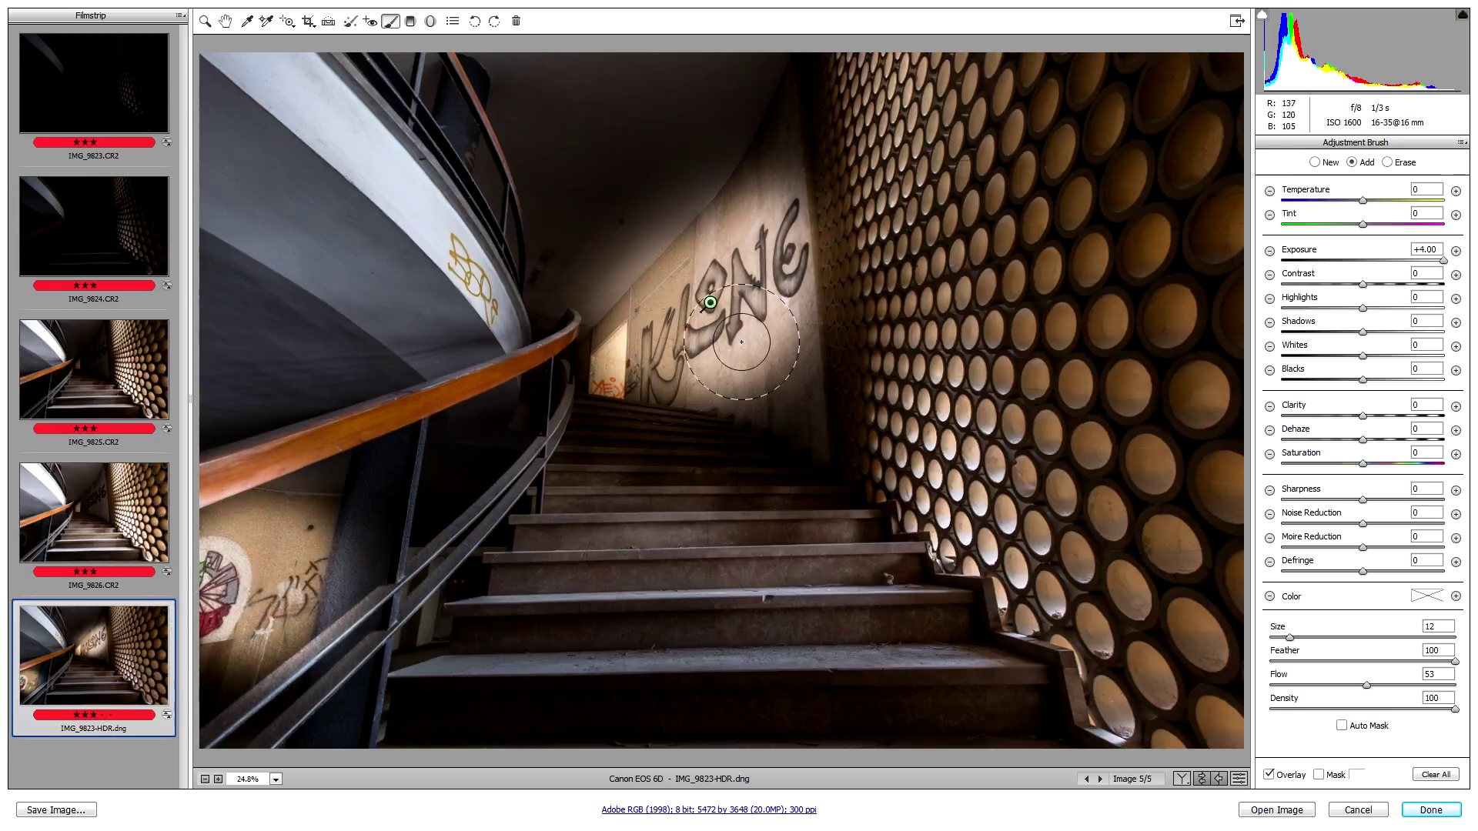
{"action": "mouse_move", "coordinate": [568, 677]}
{"action": "left_mouse_down"}
{"action": "mouse_move", "coordinate": [904, 625]}
{"action": "mouse_move", "coordinate": [889, 579]}
{"action": "mouse_move", "coordinate": [1057, 175]}
{"action": "mouse_move", "coordinate": [1116, 539]}
{"action": "left_mouse_up"}
{"action": "key", "text": "ctrl+z"}
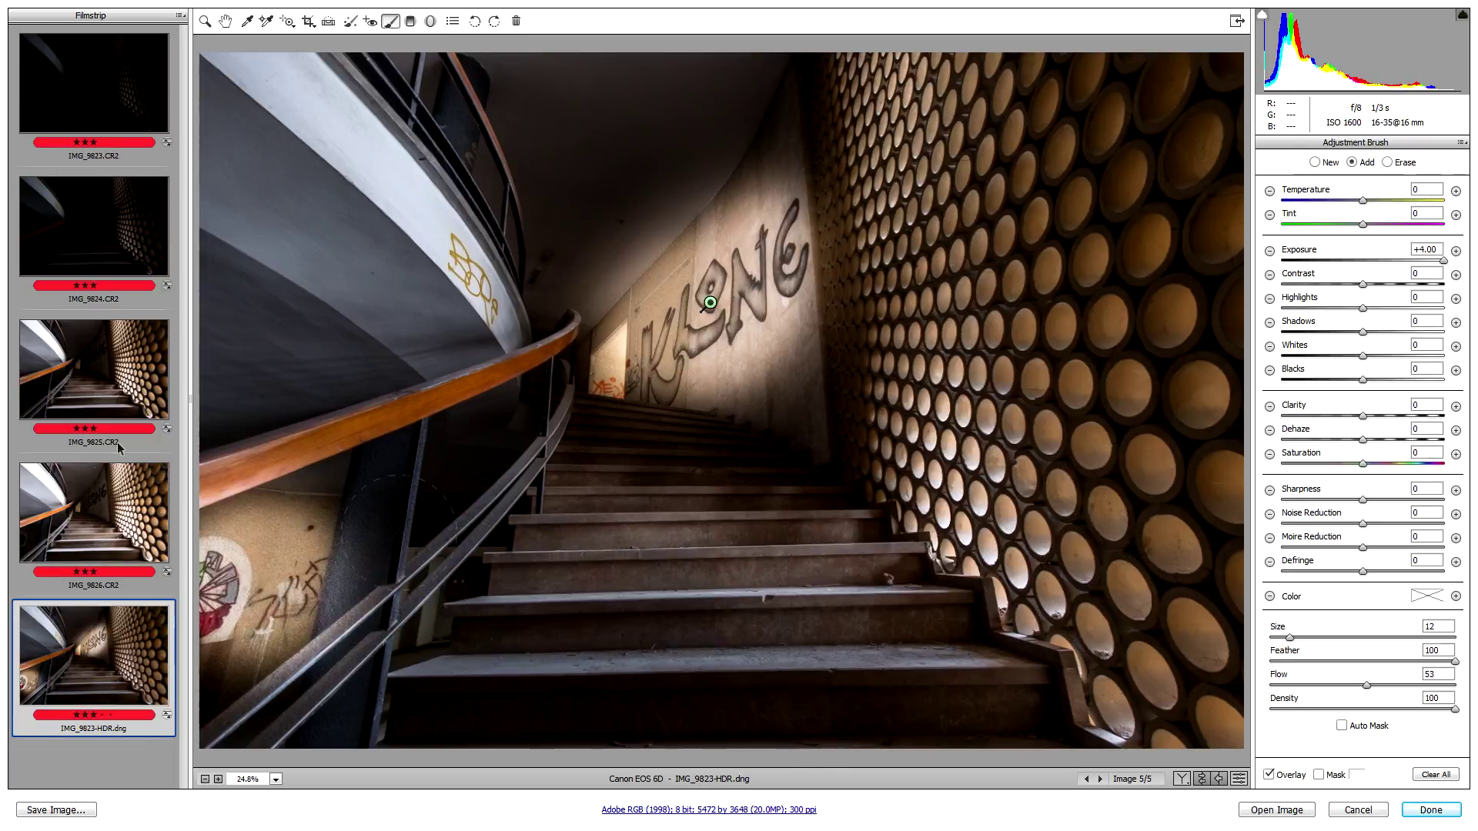
{"action": "left_click", "coordinate": [1430, 810]}
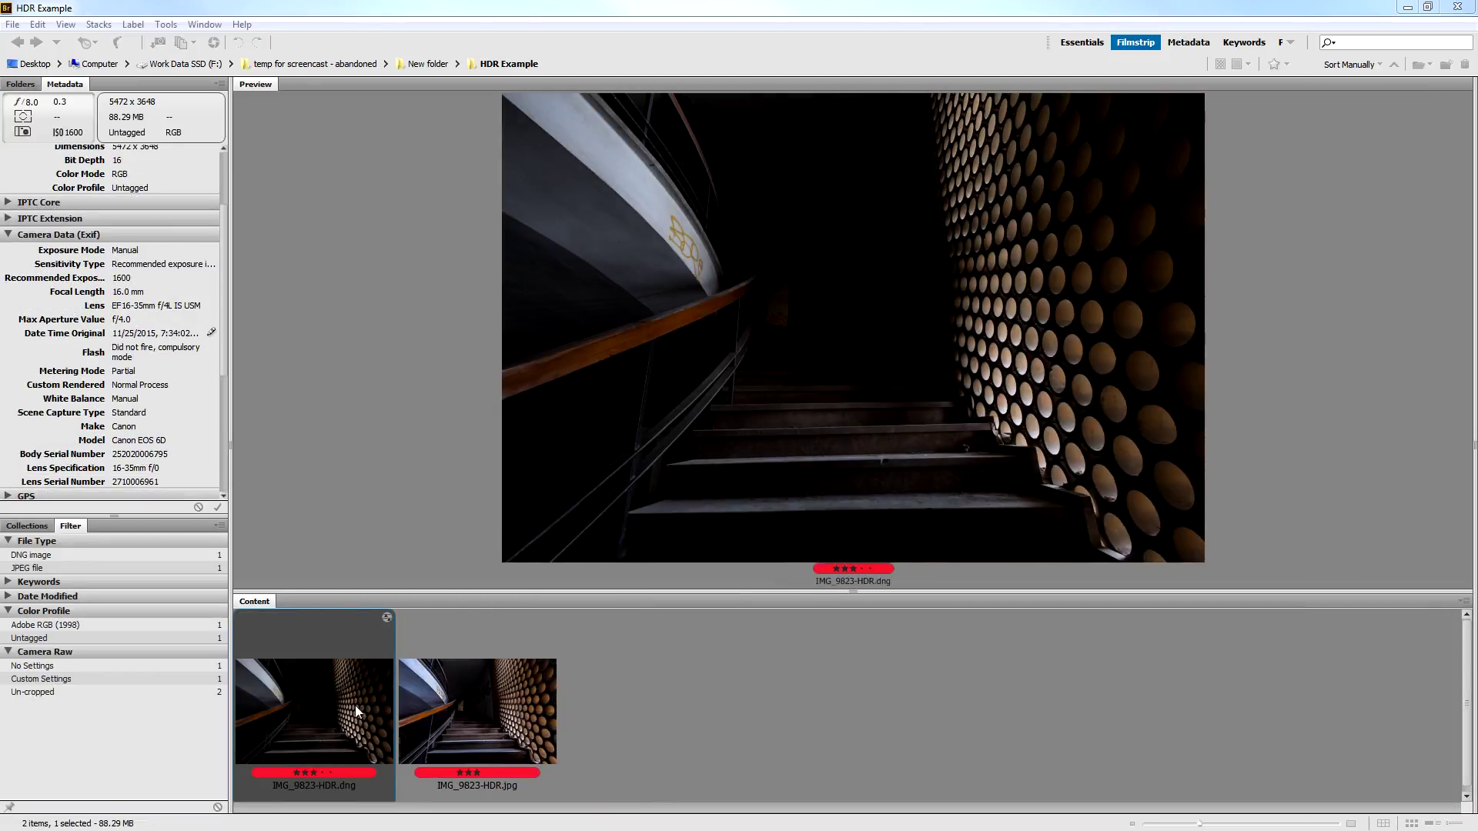
View the finished IMG_9823-HDR.jpg in full screen.
{"action": "left_click", "coordinate": [446, 710]}
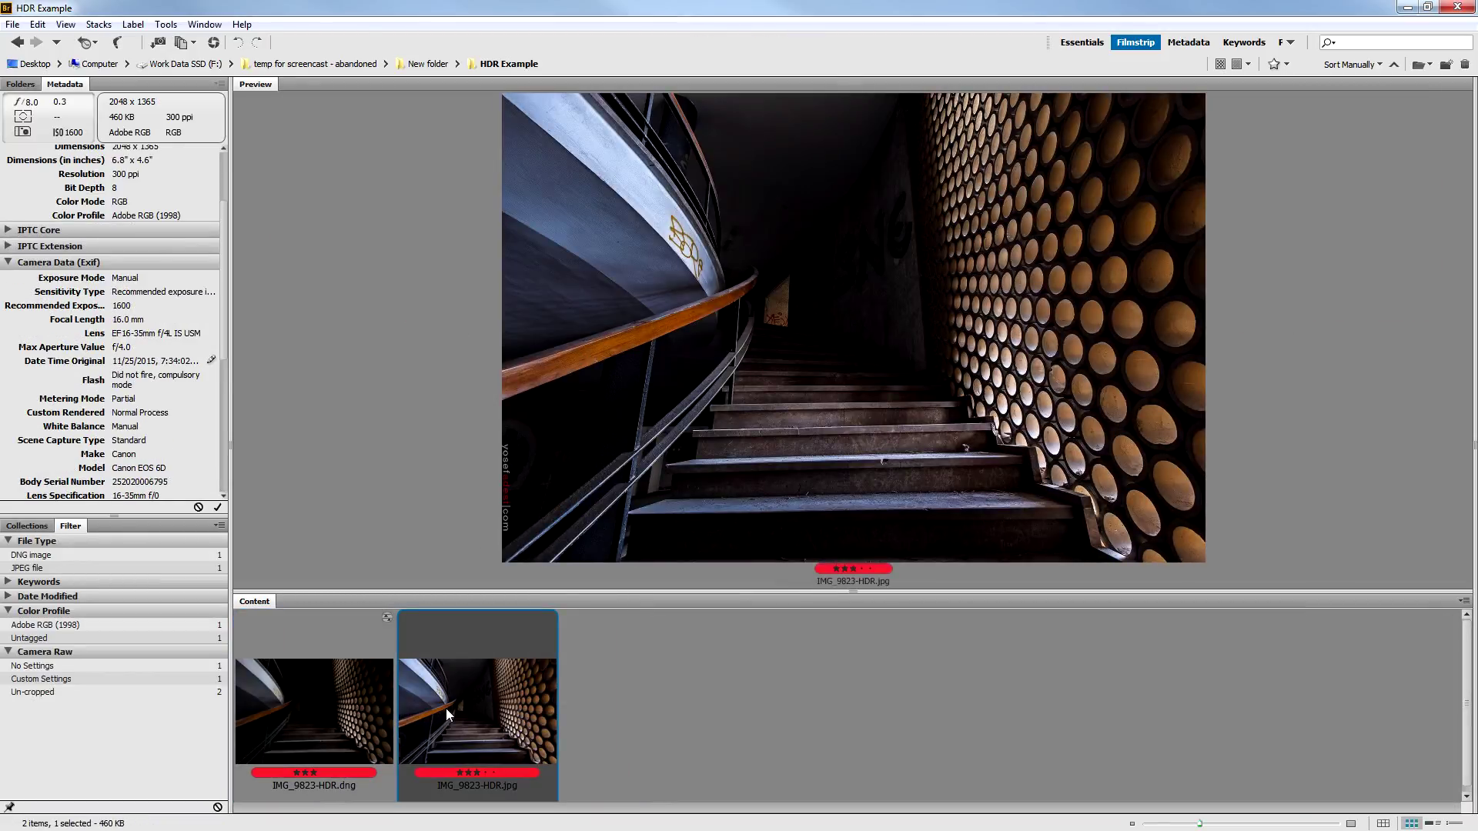
{"action": "key", "text": "space"}
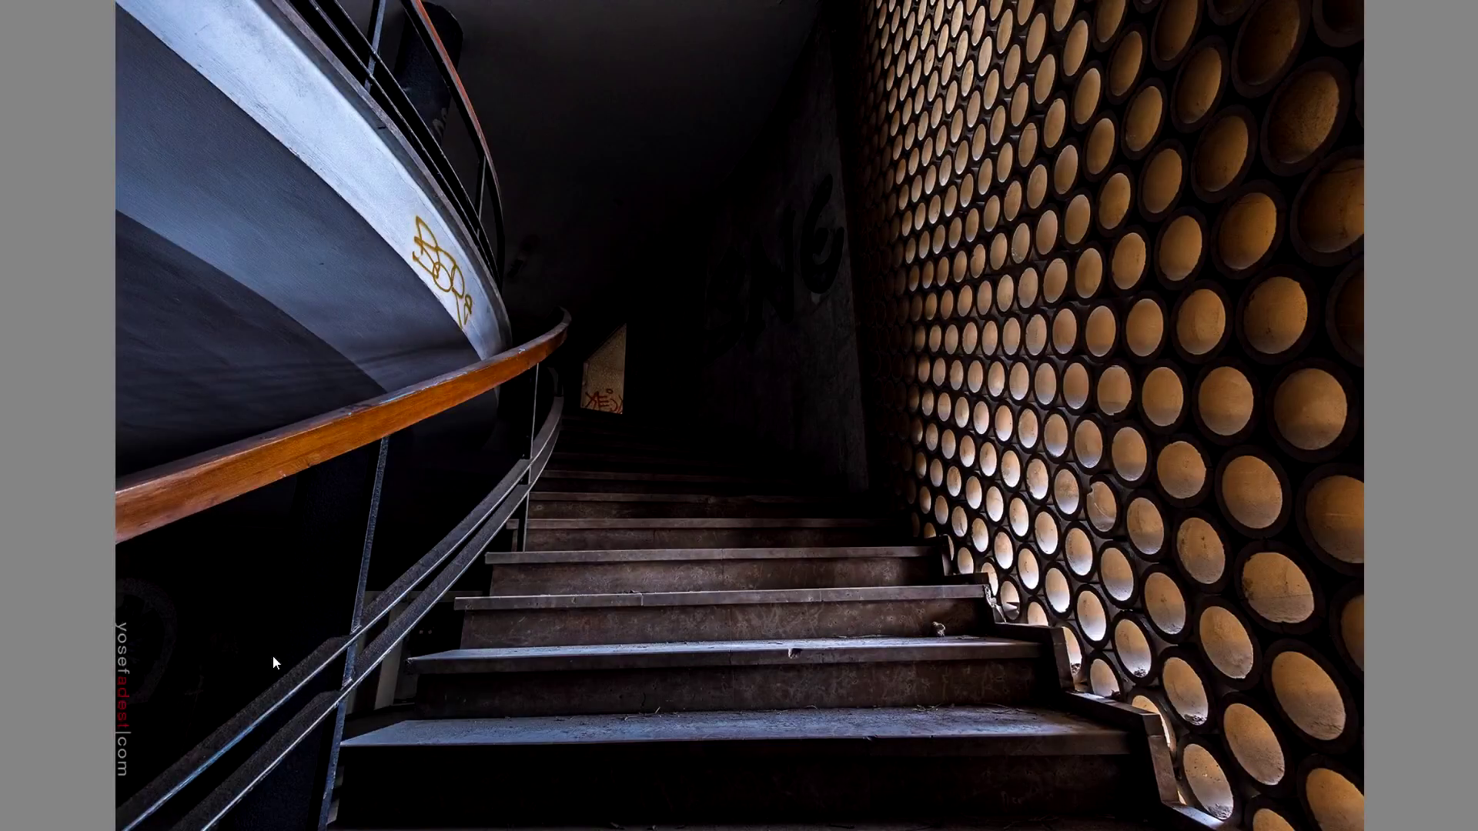